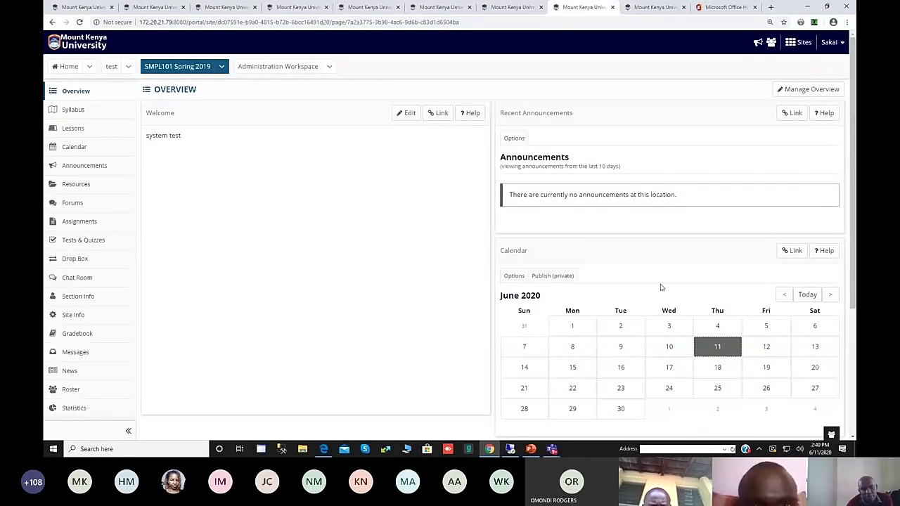
View the Lessons page of the SMPL101 Spring 2019 site and leave it without saving changes.
{"action": "left_click", "coordinate": [73, 128]}
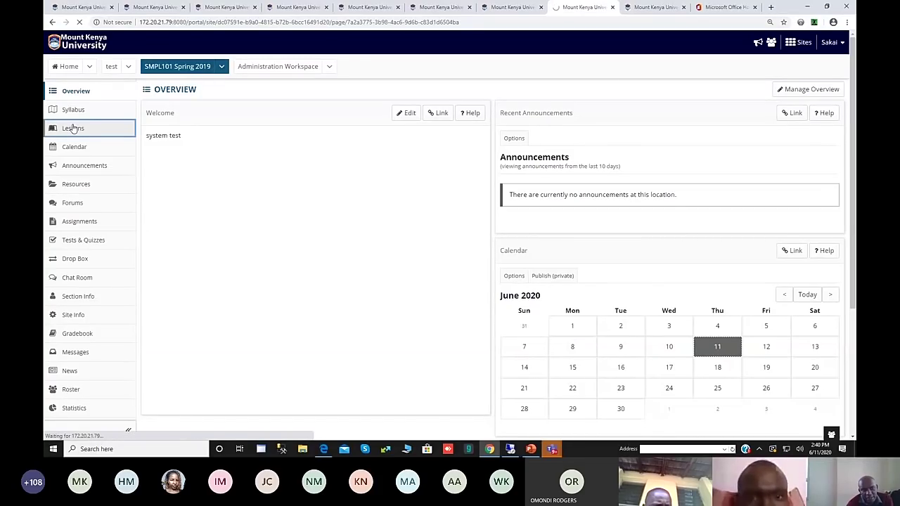
{"action": "left_click", "coordinate": [86, 110]}
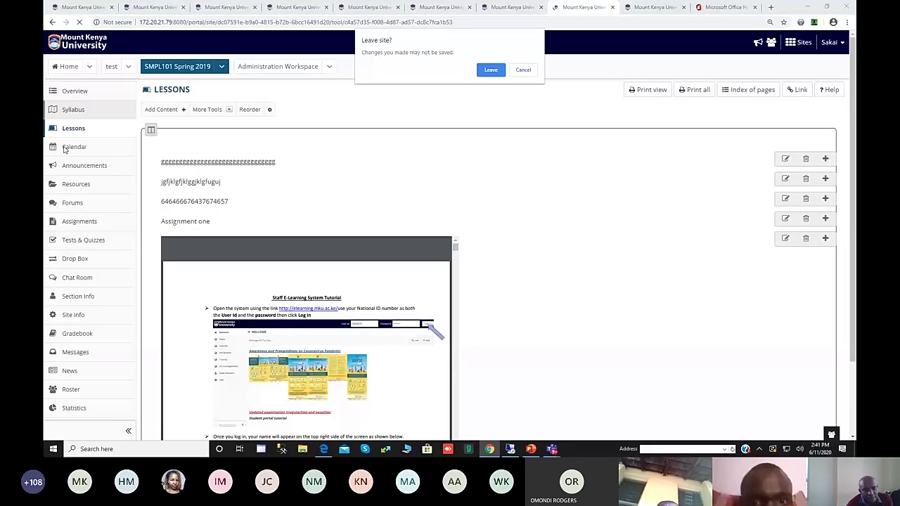
{"action": "left_click", "coordinate": [528, 72]}
{"action": "left_click", "coordinate": [84, 136]}
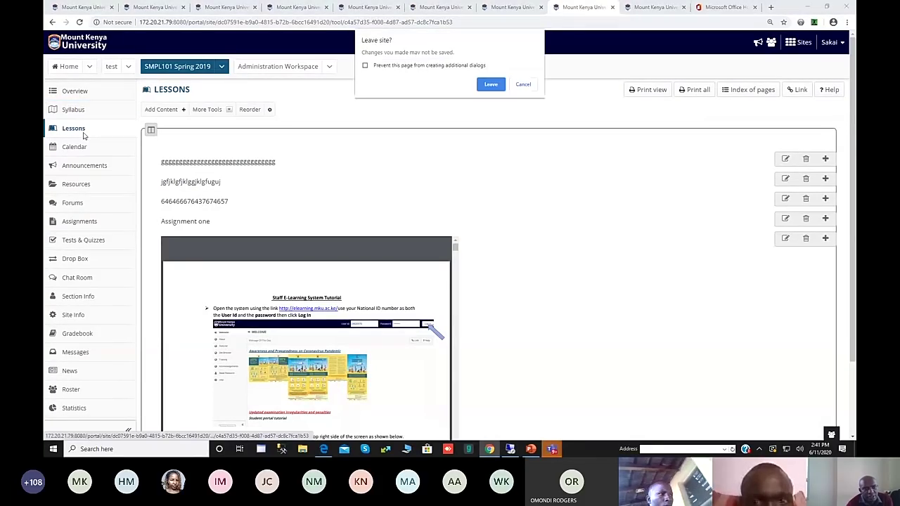
{"action": "left_click", "coordinate": [492, 86]}
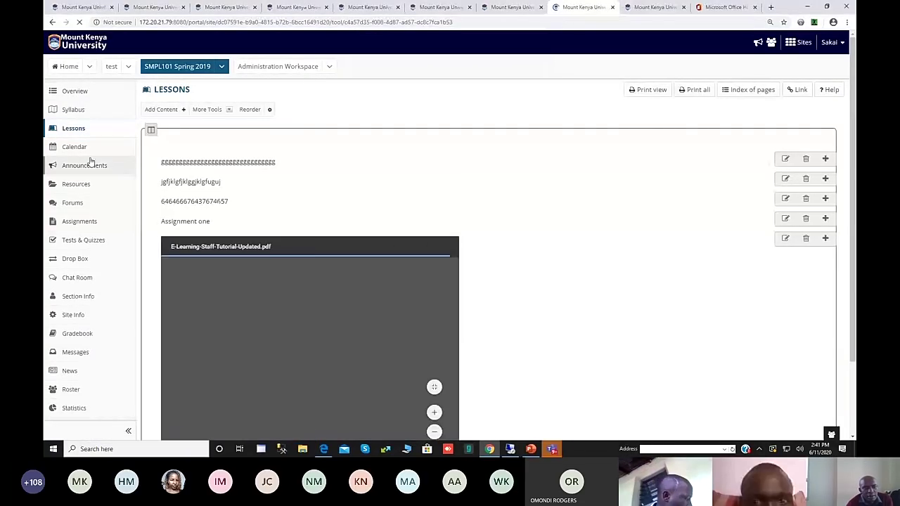
Start a new event in the site's Calendar and enter "Om" in its title.
{"action": "left_click", "coordinate": [75, 147]}
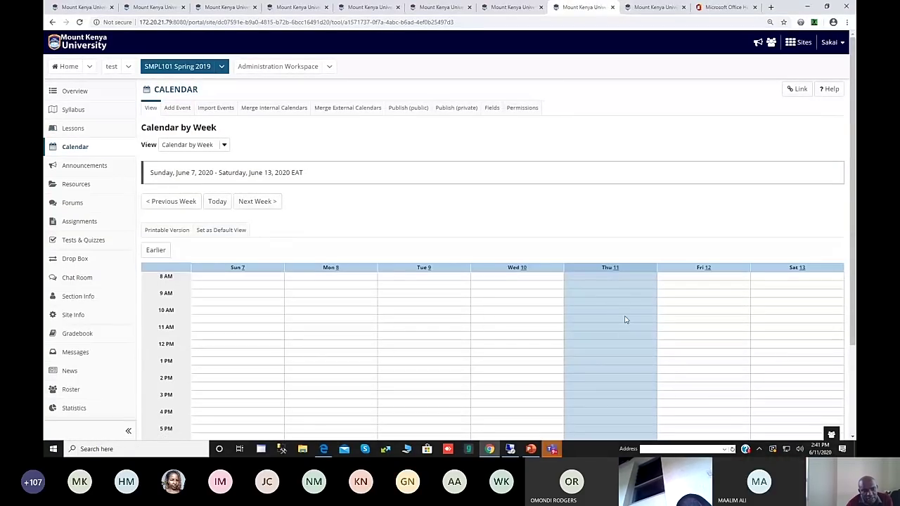
{"action": "scroll", "coordinate": [624, 317], "scroll_direction": "down", "scroll_amount": 1}
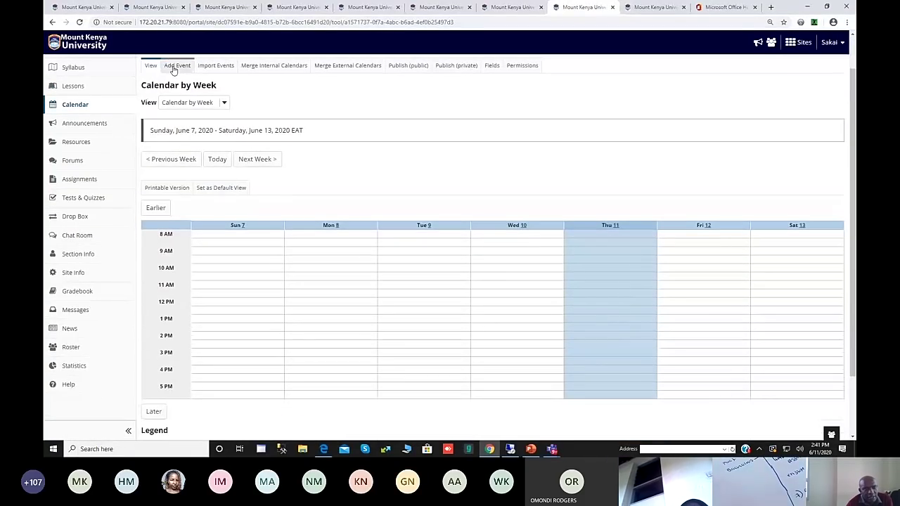
{"action": "left_click", "coordinate": [177, 66]}
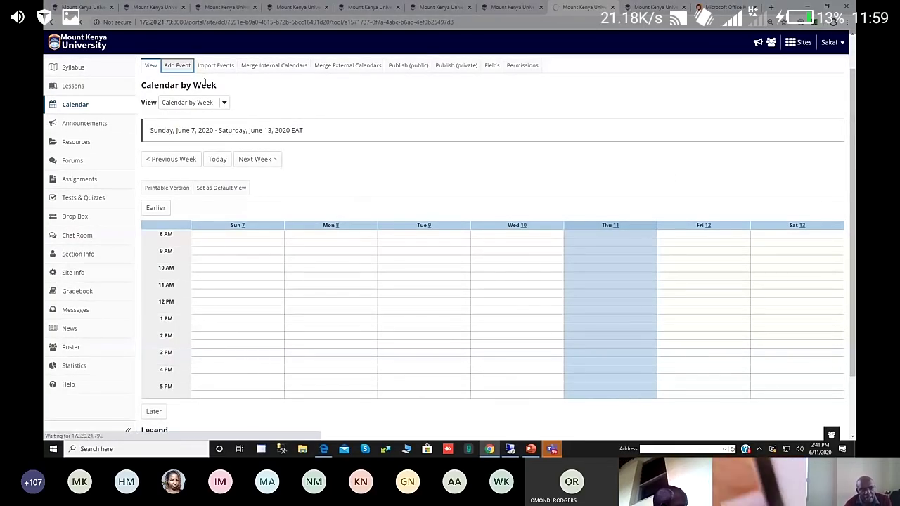
{"action": "left_click", "coordinate": [267, 205]}
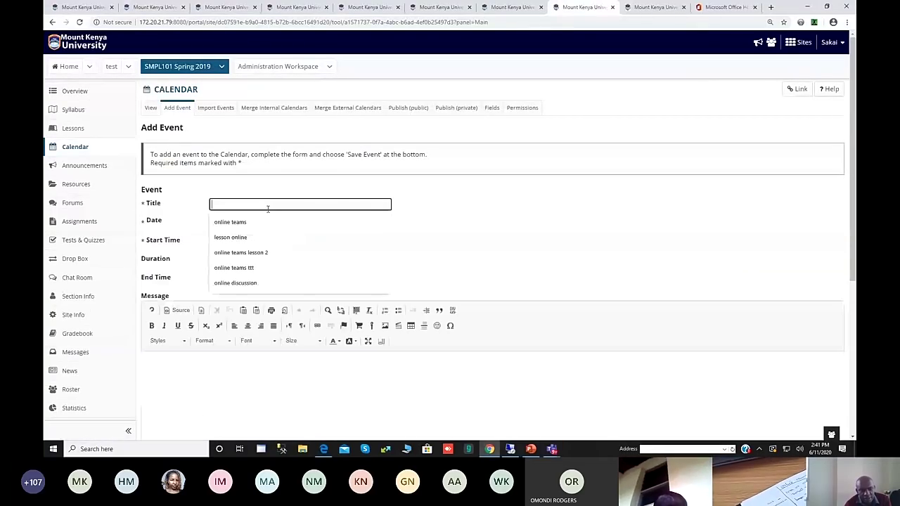
{"action": "type", "text": "Om"}
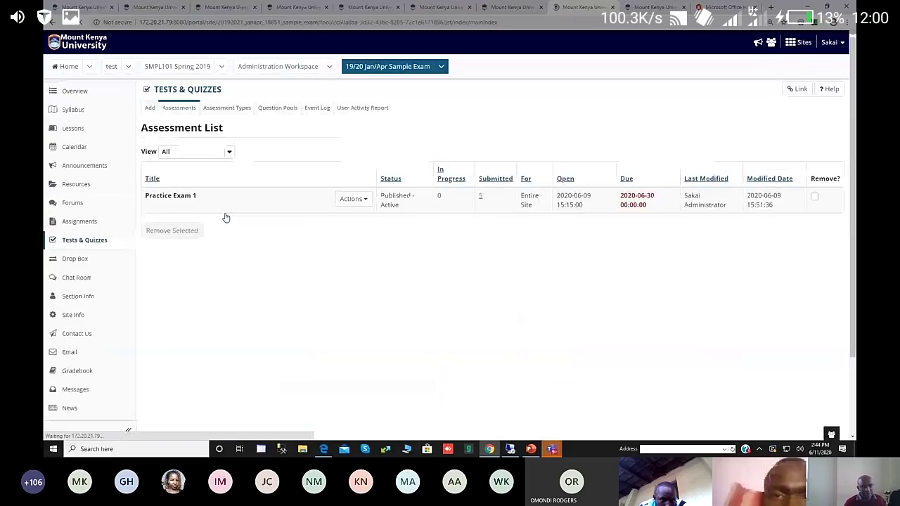
Open the participant management list in Site Info for the 19/20 Jan/Apr Sample Exam site and highlight its item count.
{"action": "left_click", "coordinate": [83, 307]}
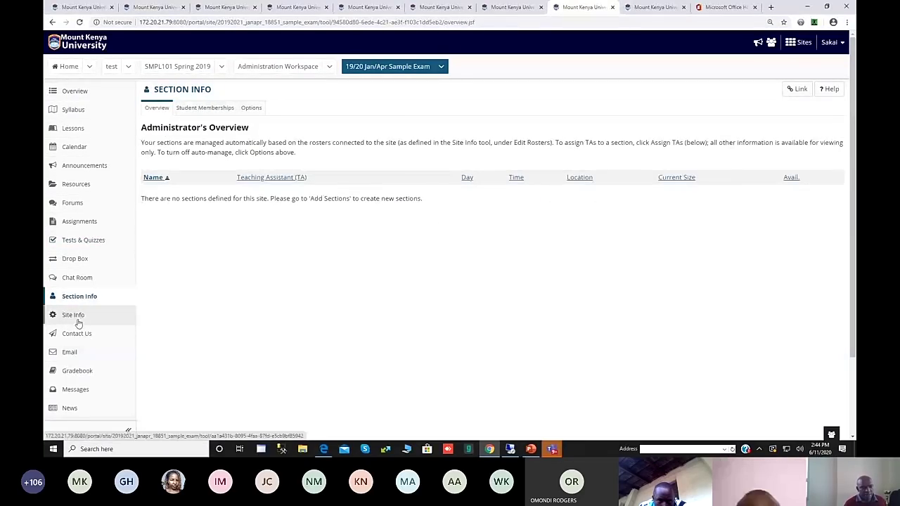
{"action": "left_click", "coordinate": [87, 315]}
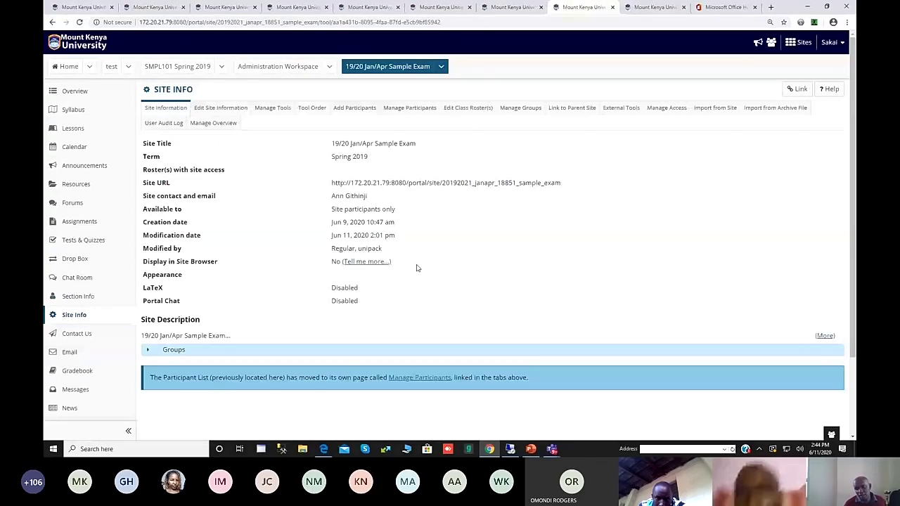
{"action": "left_click", "coordinate": [424, 108]}
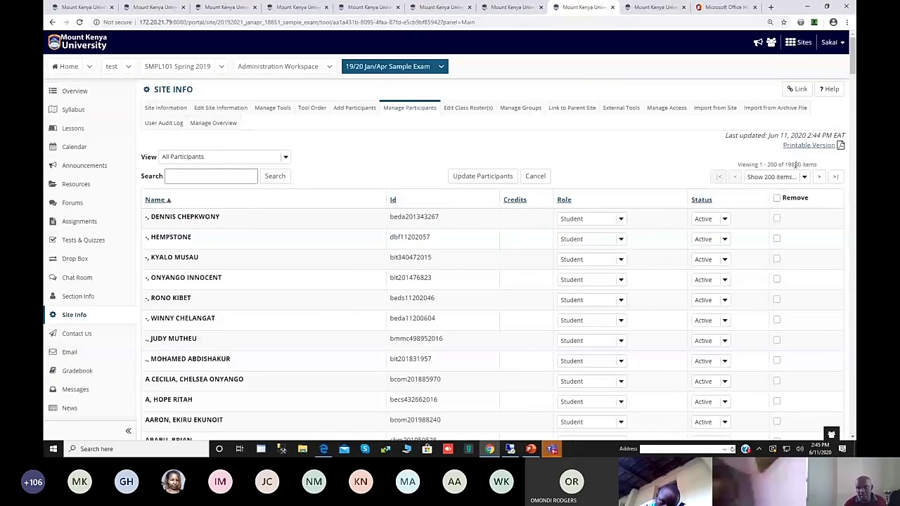
{"action": "triple_click", "coordinate": [796, 165]}
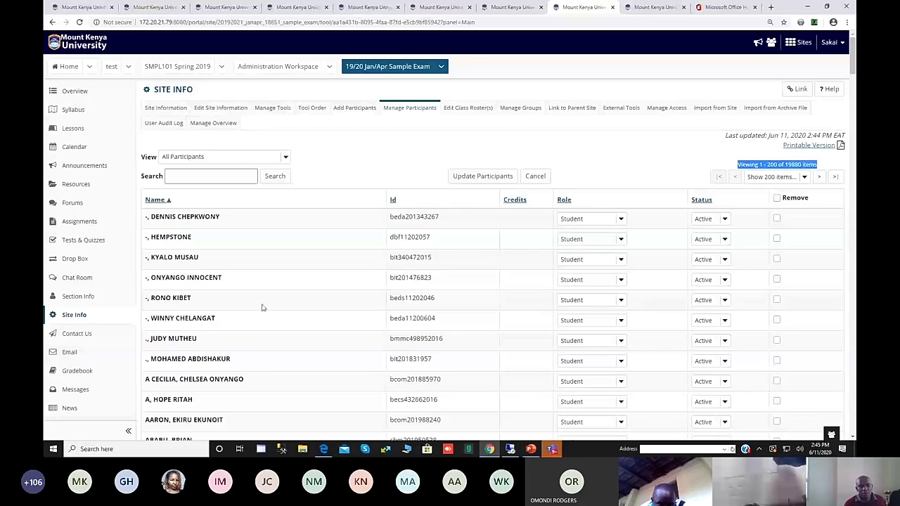
Find a student in the exam site's participant list and copy that student's user ID.
{"action": "scroll", "coordinate": [390, 322], "scroll_direction": "down", "scroll_amount": 1}
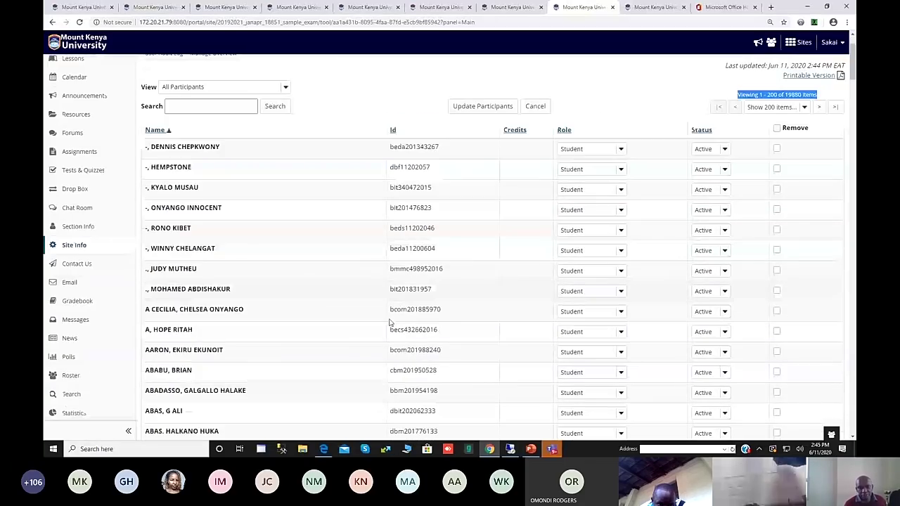
{"action": "scroll", "coordinate": [390, 322], "scroll_direction": "down", "scroll_amount": 2}
{"action": "scroll", "coordinate": [432, 311], "scroll_direction": "down", "scroll_amount": 4}
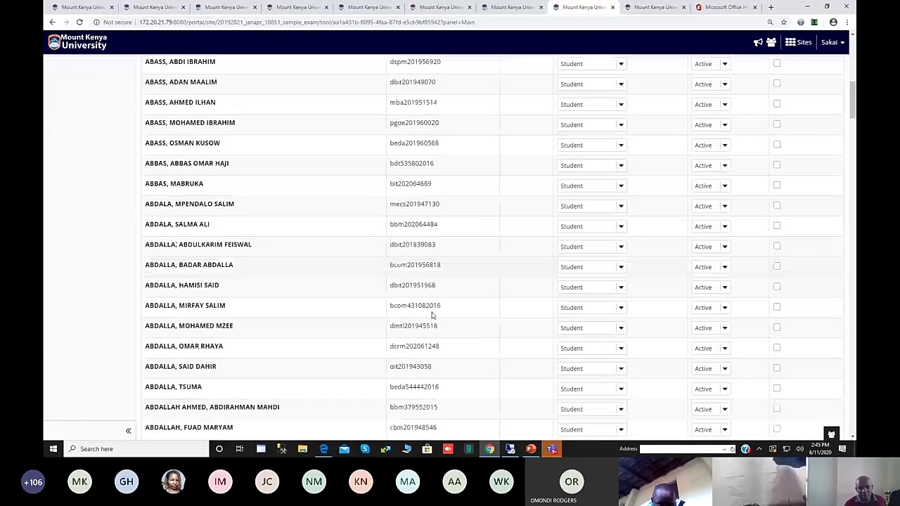
{"action": "scroll", "coordinate": [432, 315], "scroll_direction": "down", "scroll_amount": 4}
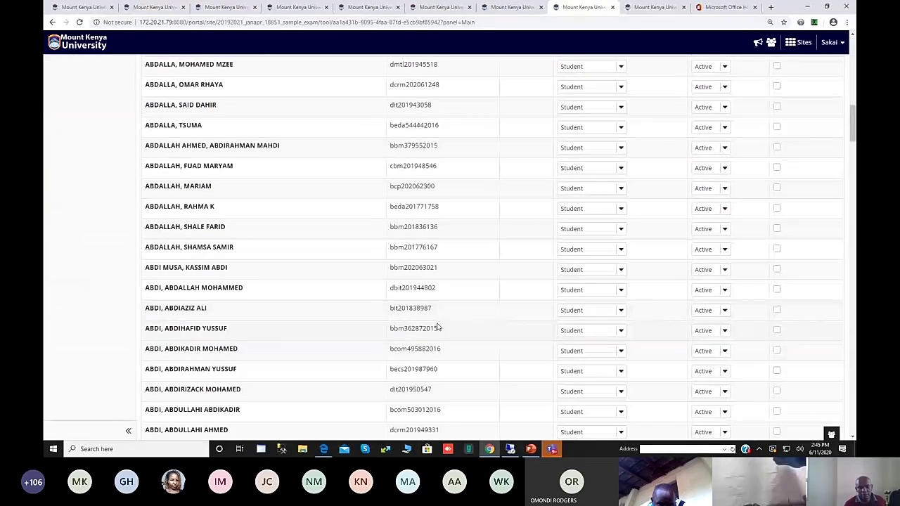
{"action": "scroll", "coordinate": [436, 326], "scroll_direction": "down", "scroll_amount": 4}
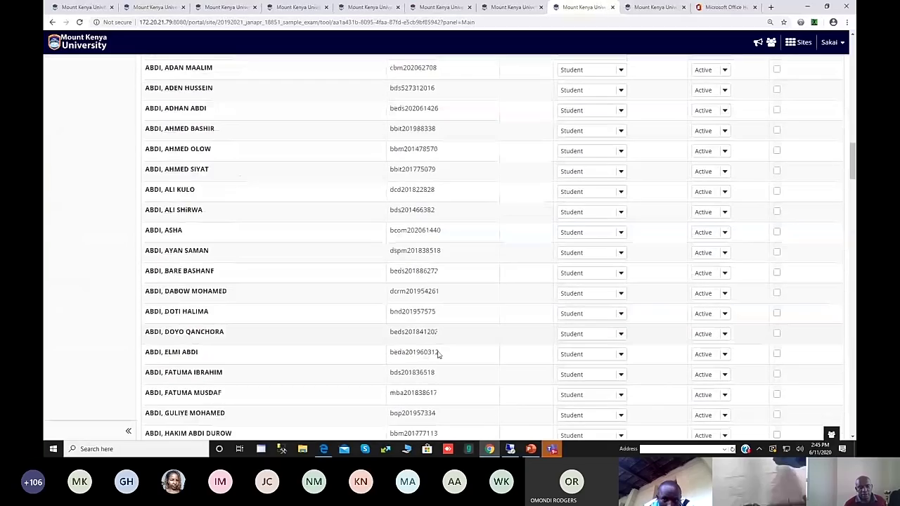
{"action": "scroll", "coordinate": [437, 354], "scroll_direction": "down", "scroll_amount": 3}
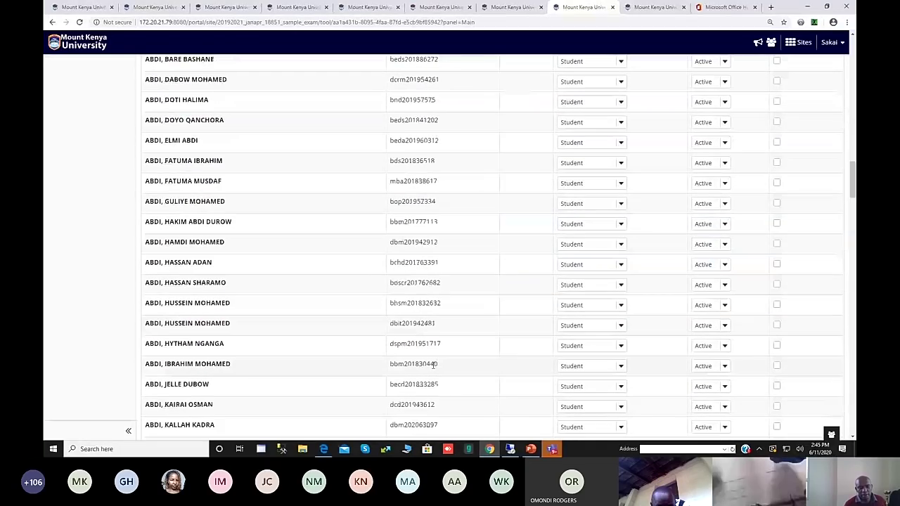
{"action": "scroll", "coordinate": [434, 365], "scroll_direction": "down", "scroll_amount": 5}
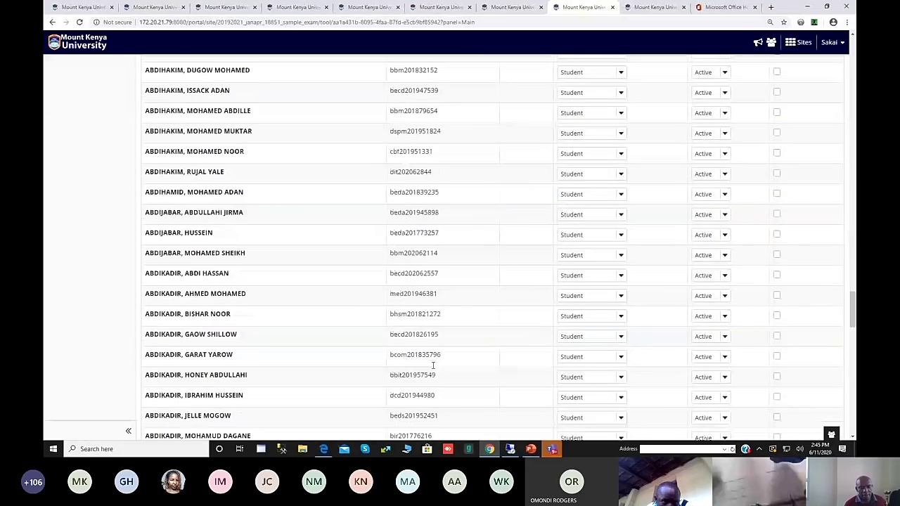
{"action": "scroll", "coordinate": [432, 365], "scroll_direction": "down", "scroll_amount": 5}
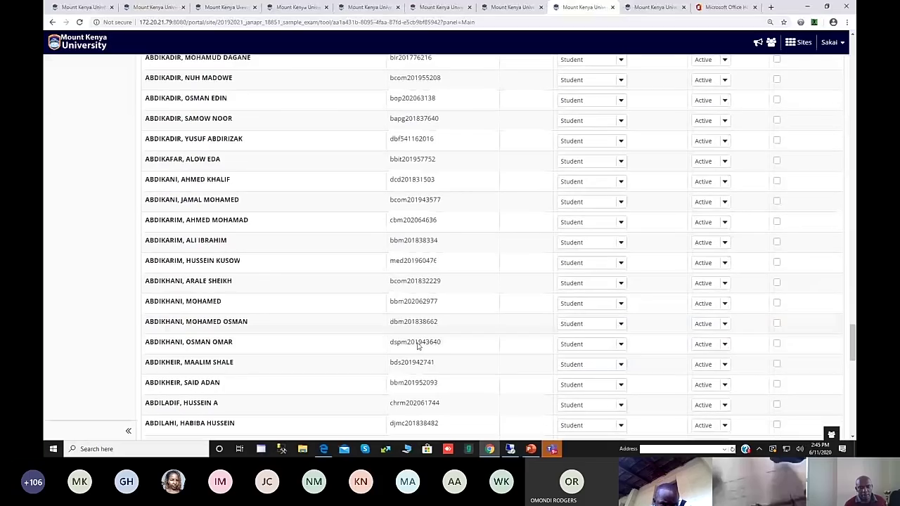
{"action": "scroll", "coordinate": [419, 345], "scroll_direction": "up", "scroll_amount": 6}
{"action": "double_click", "coordinate": [417, 344]}
{"action": "right_click", "coordinate": [416, 344]}
{"action": "left_click", "coordinate": [439, 355]}
{"action": "scroll", "coordinate": [439, 355], "scroll_direction": "down", "scroll_amount": 1}
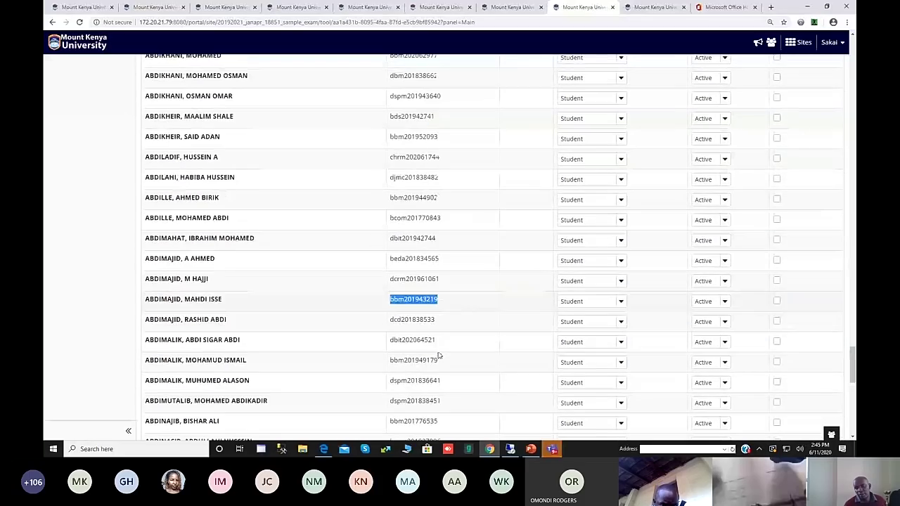
{"action": "left_click", "coordinate": [439, 357]}
{"action": "scroll", "coordinate": [439, 356], "scroll_direction": "up", "scroll_amount": 15}
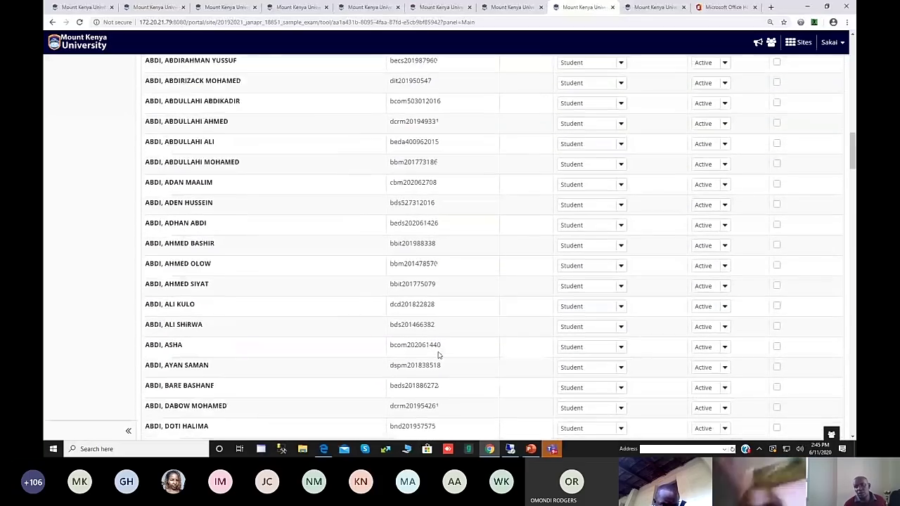
{"action": "scroll", "coordinate": [439, 357], "scroll_direction": "up", "scroll_amount": 10}
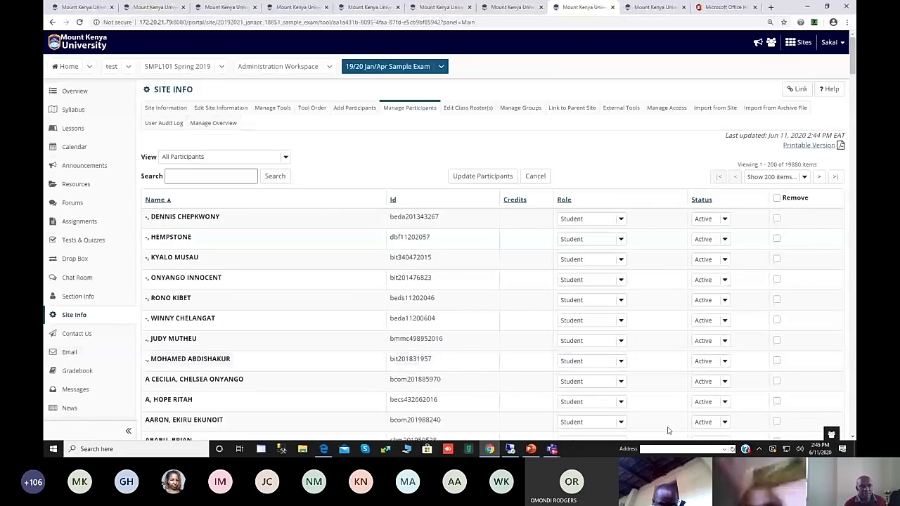
Become the chosen student from the Administration Workspace, using the copied user ID.
{"action": "left_click", "coordinate": [306, 69]}
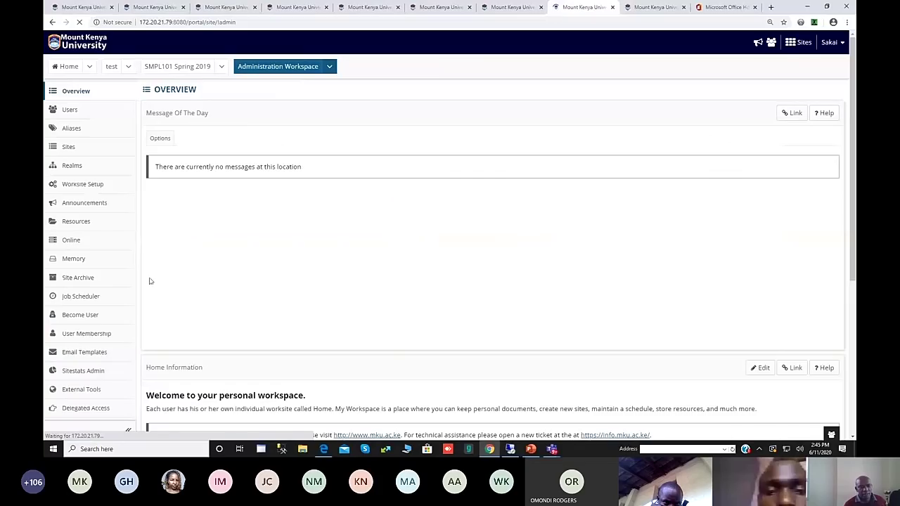
{"action": "left_click", "coordinate": [71, 315]}
{"action": "right_click", "coordinate": [190, 145]}
{"action": "left_click", "coordinate": [212, 199]}
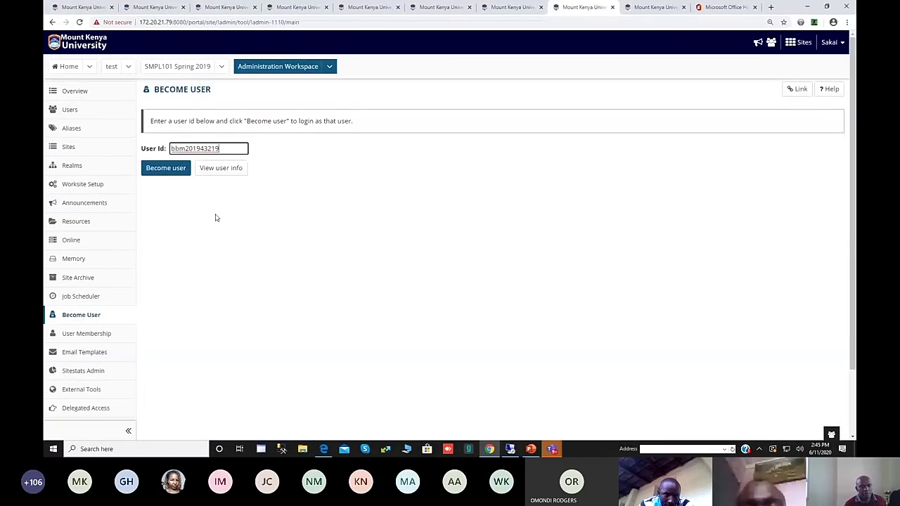
{"action": "left_click", "coordinate": [172, 169]}
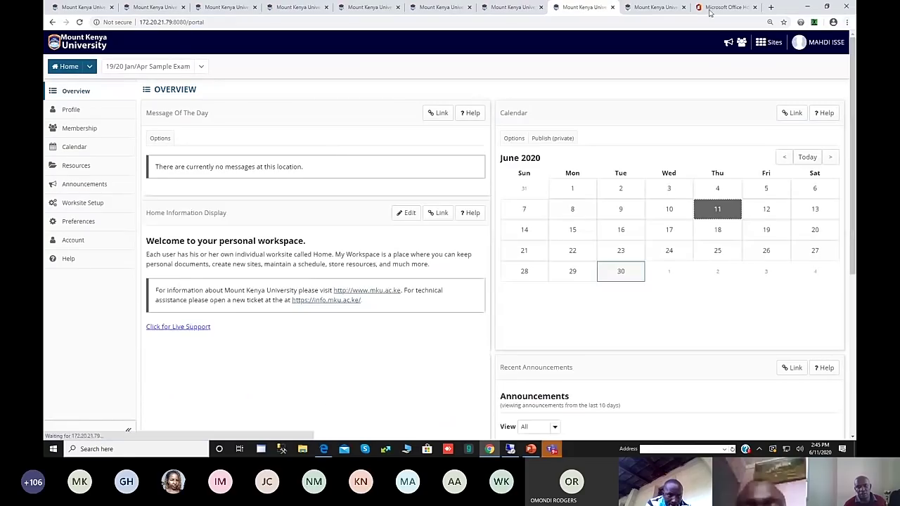
Open the 19/20 Jan/Apr Sample Exam site from the student's current site memberships.
{"action": "left_click", "coordinate": [90, 133]}
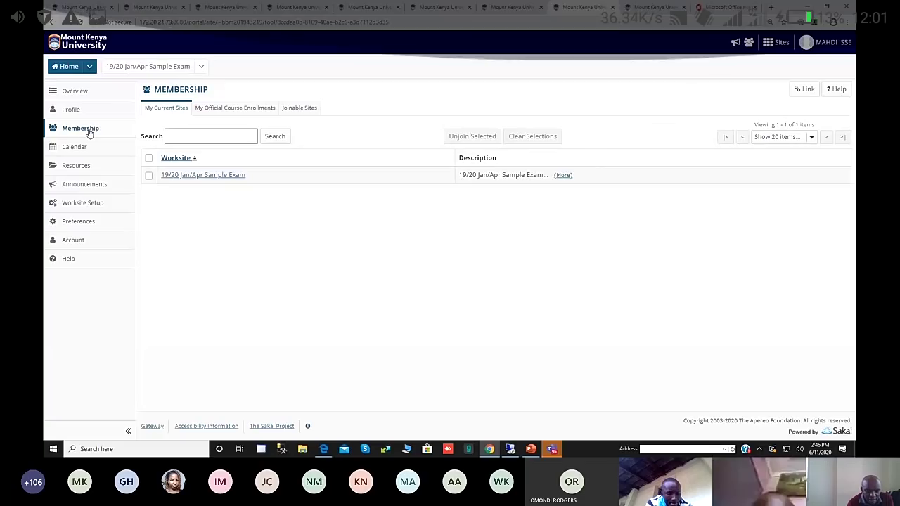
{"action": "left_click_drag", "start_coordinate": [450, 4], "coordinate": [450, 281]}
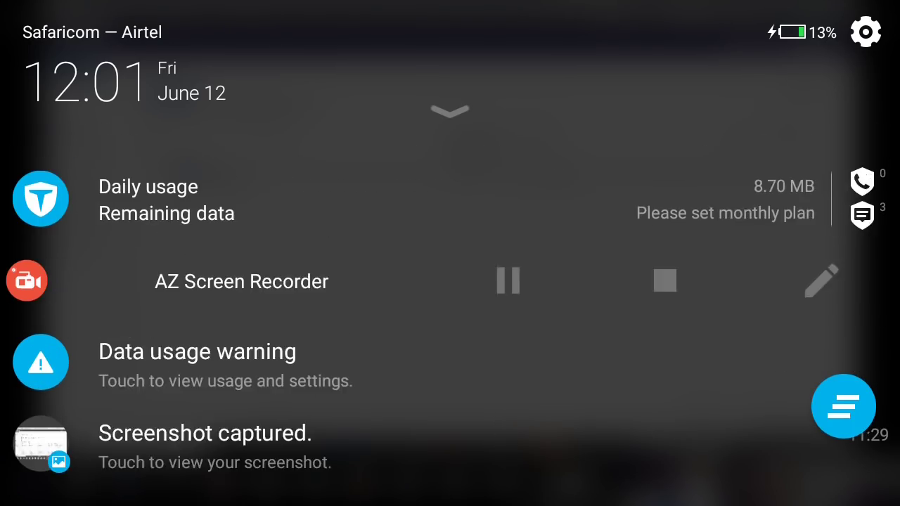
{"action": "key", "text": "Escape"}
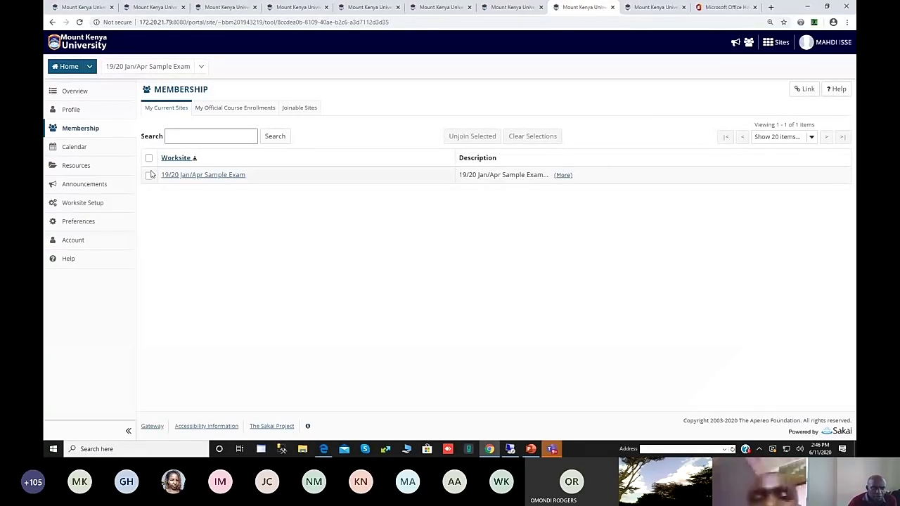
{"action": "left_click", "coordinate": [194, 177]}
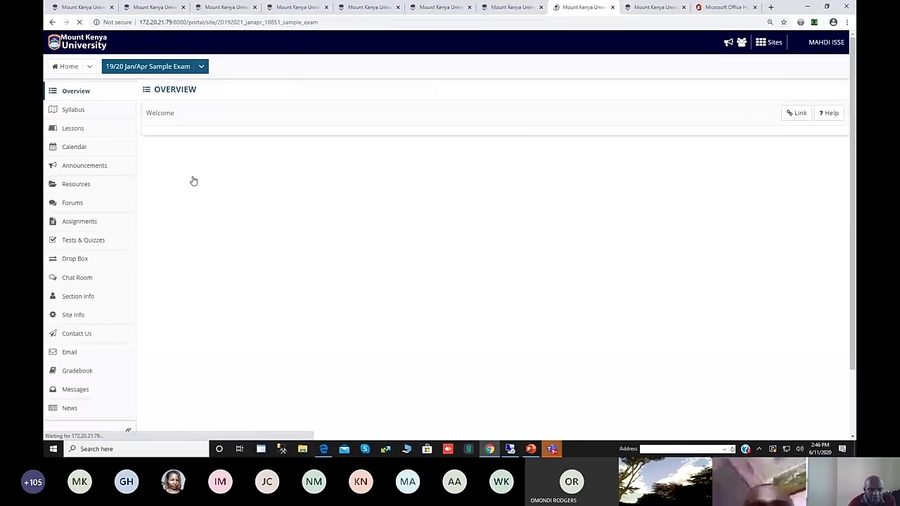
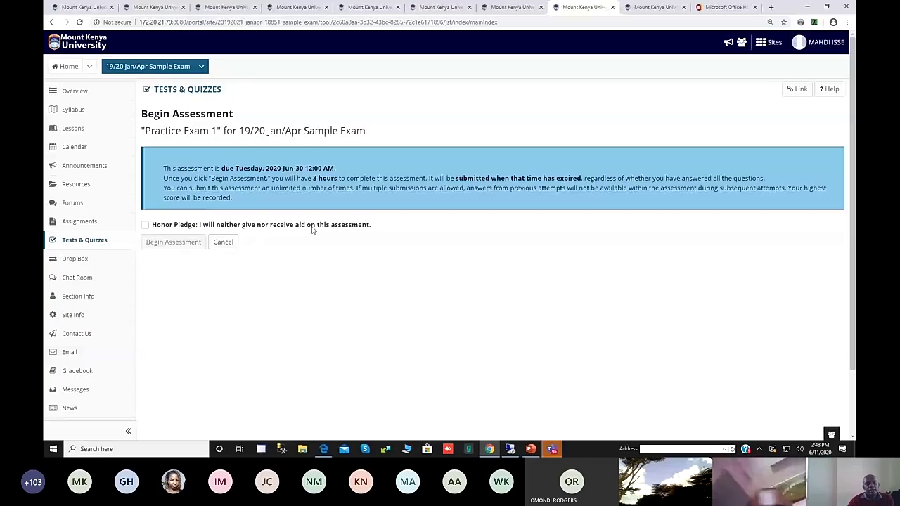
Accept the honor pledge for Practice Exam 1 and begin the assessment.
{"action": "left_click", "coordinate": [145, 225]}
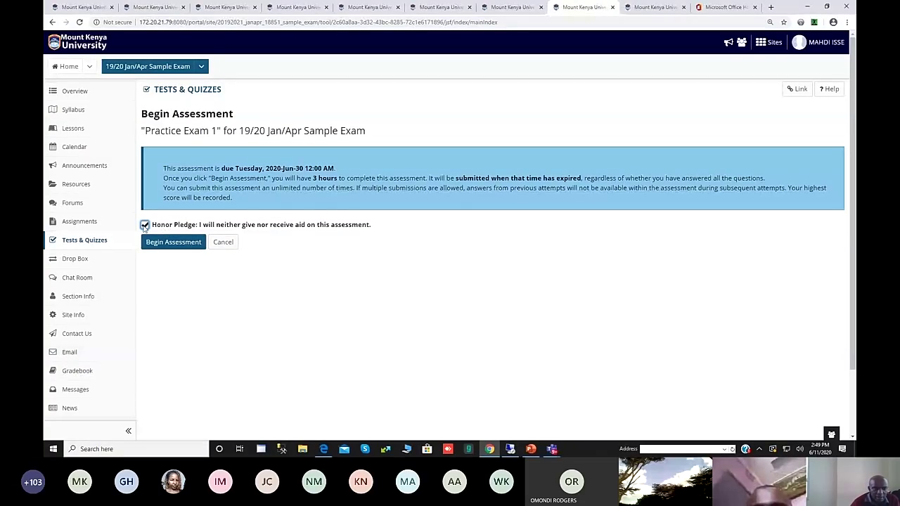
{"action": "left_click", "coordinate": [144, 226]}
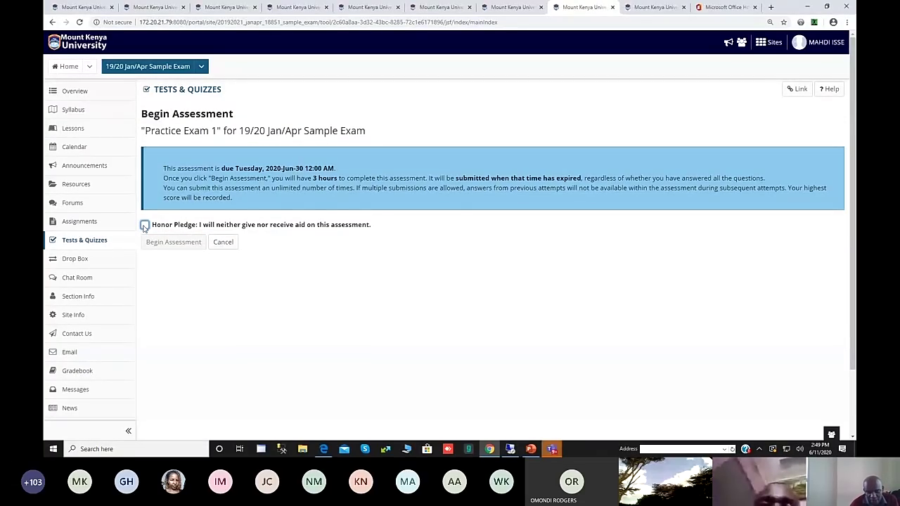
{"action": "left_click", "coordinate": [144, 225]}
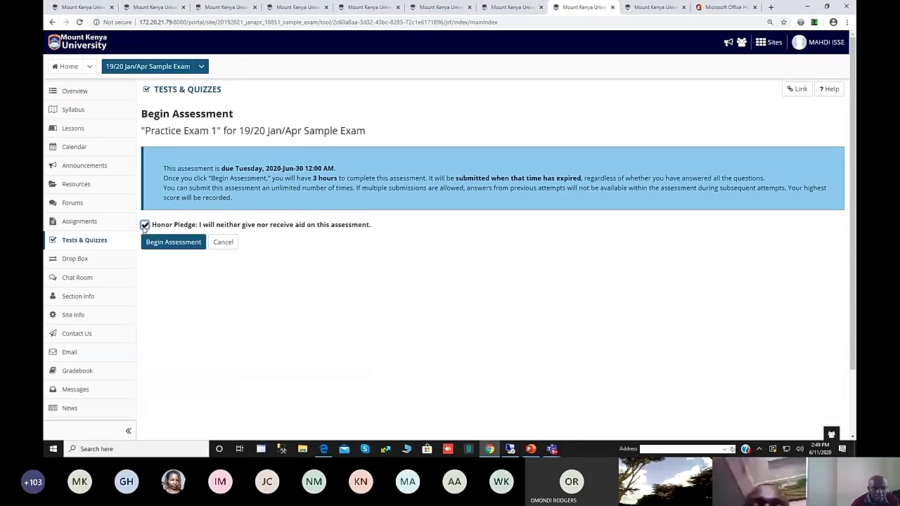
{"action": "left_click", "coordinate": [149, 241]}
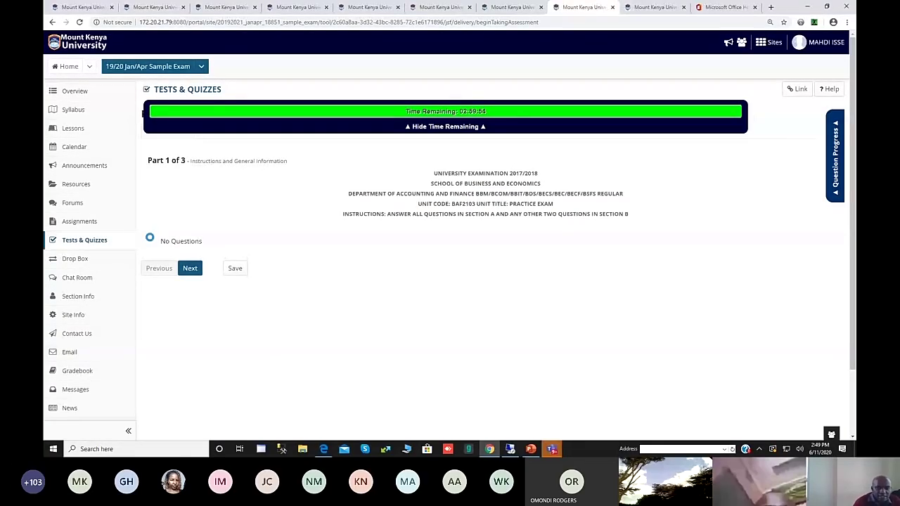
Hide the exam's time-remaining bar and show it again.
{"action": "left_click_drag", "start_coordinate": [466, 94], "coordinate": [485, 92]}
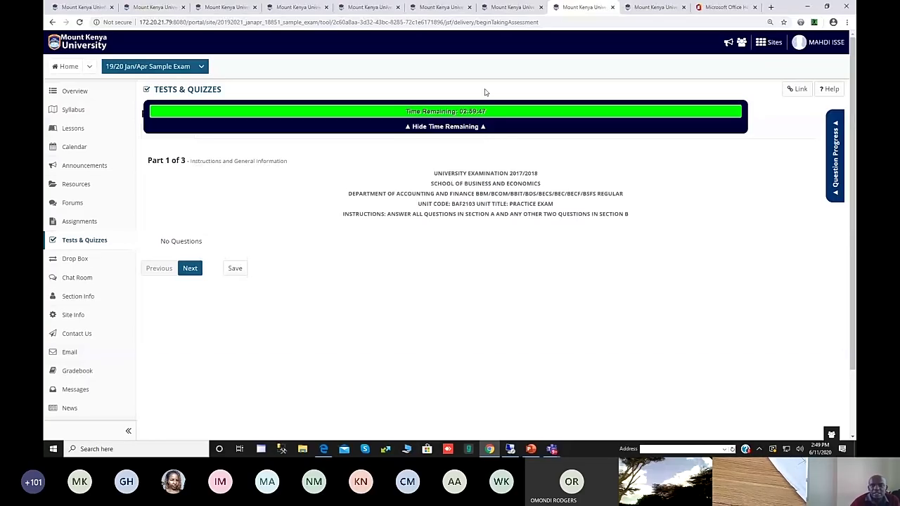
{"action": "left_click", "coordinate": [483, 128]}
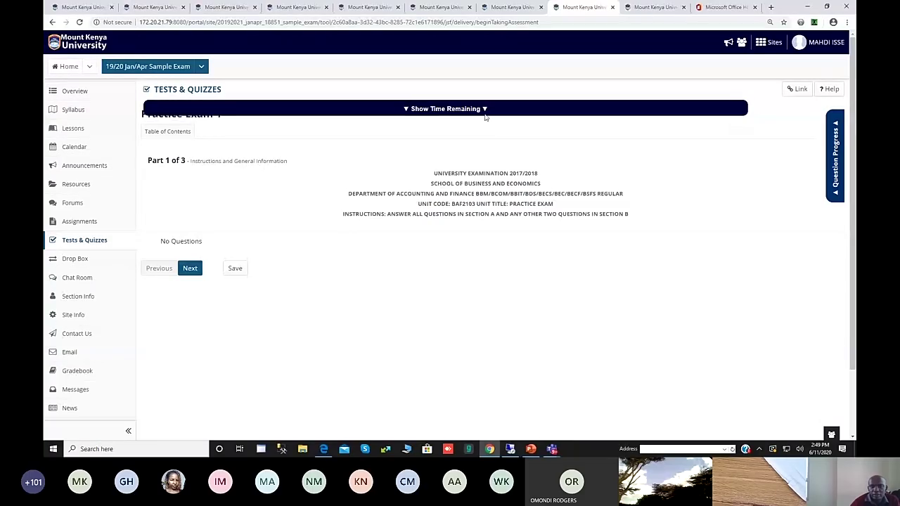
{"action": "left_click", "coordinate": [484, 114]}
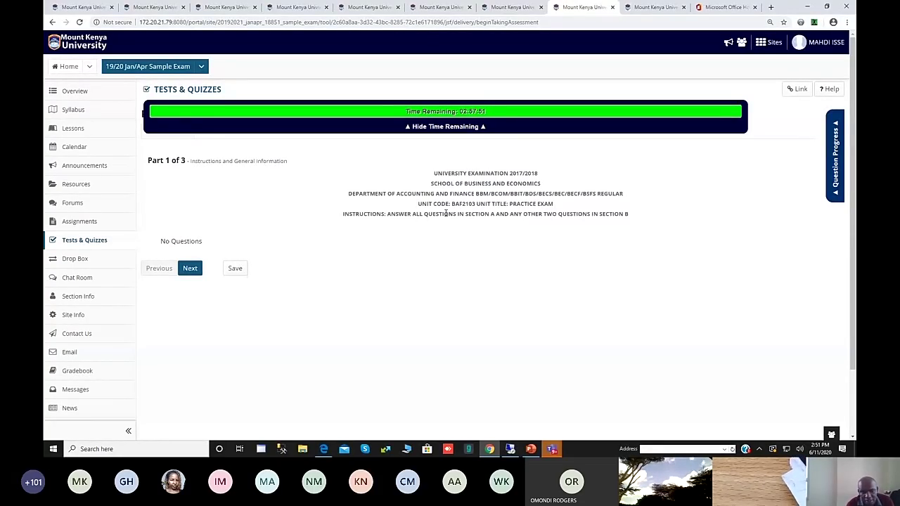
Advance to question 1 of Section A and upload Backup schedule.doc as the answer file.
{"action": "left_click", "coordinate": [193, 270]}
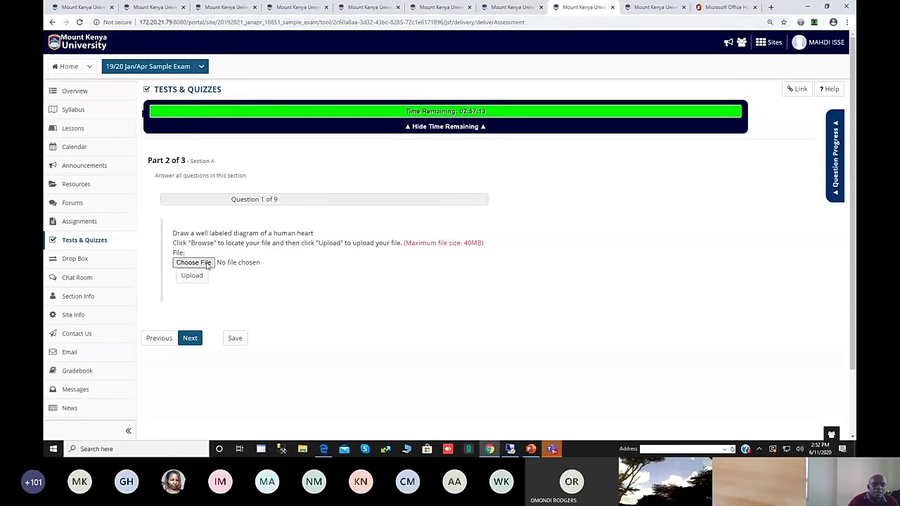
{"action": "left_click", "coordinate": [208, 262]}
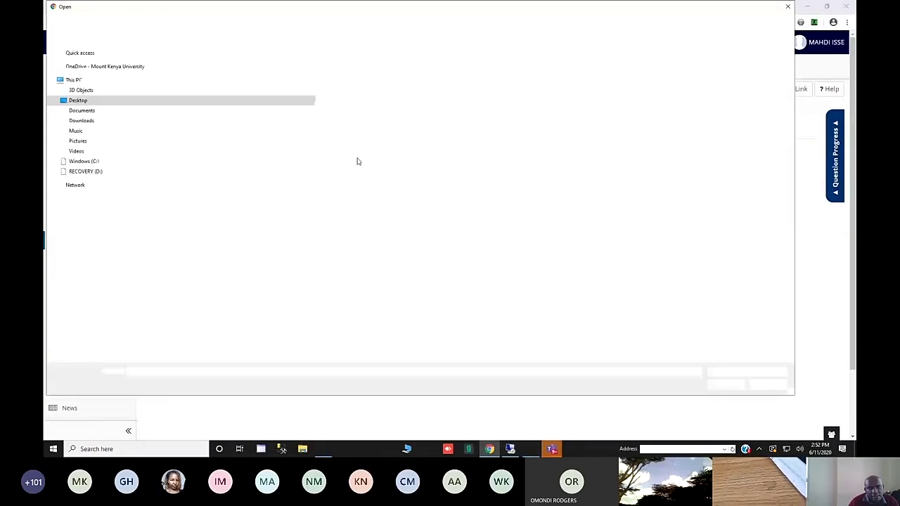
{"action": "left_click", "coordinate": [355, 87]}
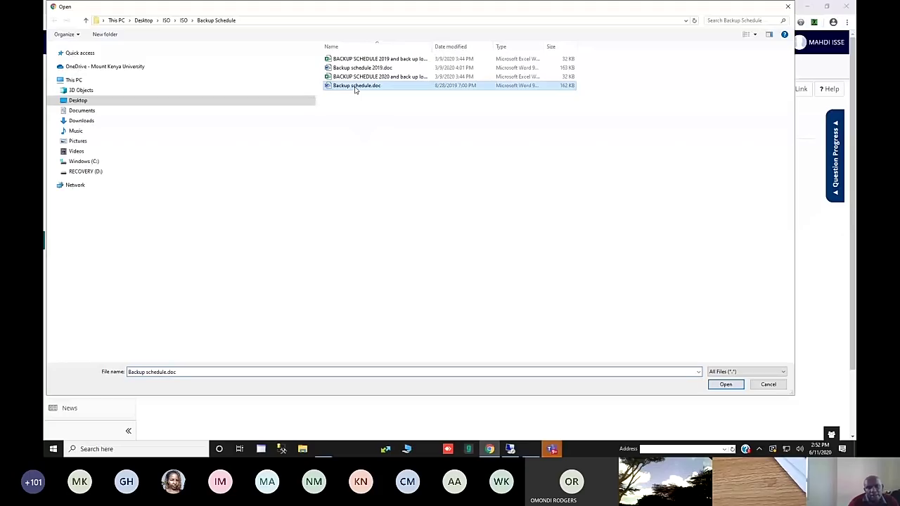
{"action": "left_click", "coordinate": [719, 386]}
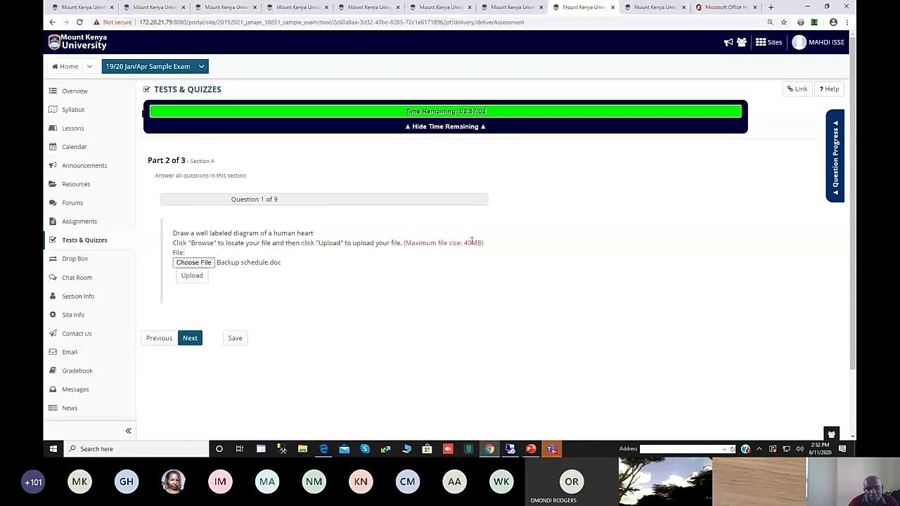
{"action": "left_click", "coordinate": [194, 276]}
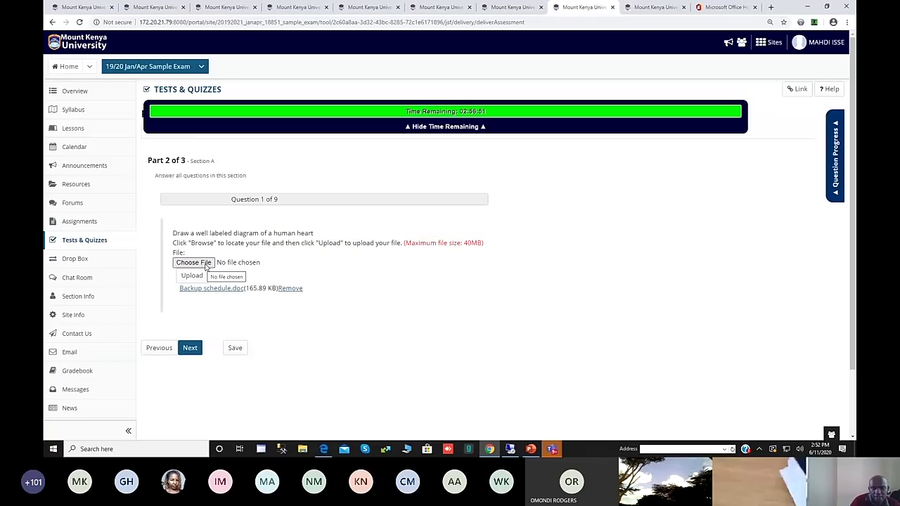
Upload BACKUP SCHEDULE 2019 and back up log sheet - Copy.xlsx as a second answer file for question 1.
{"action": "left_click", "coordinate": [204, 263]}
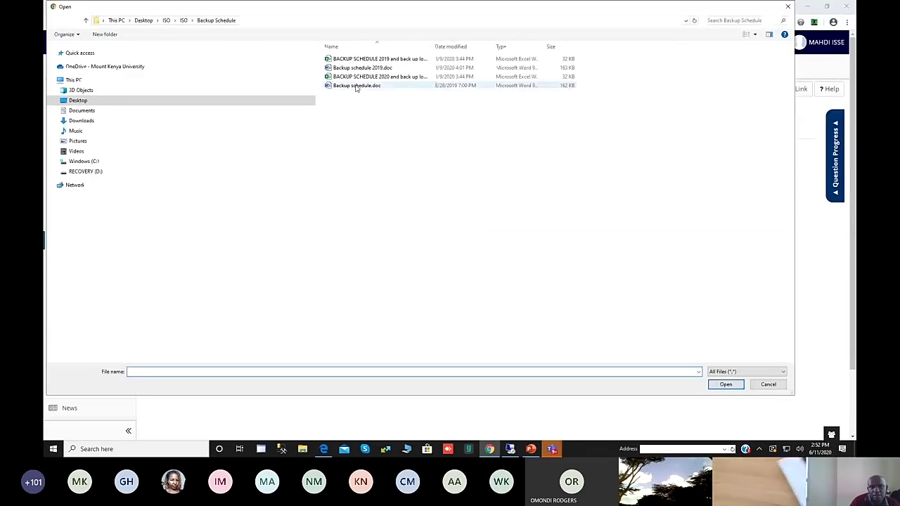
{"action": "left_click", "coordinate": [355, 61]}
{"action": "left_click", "coordinate": [729, 386]}
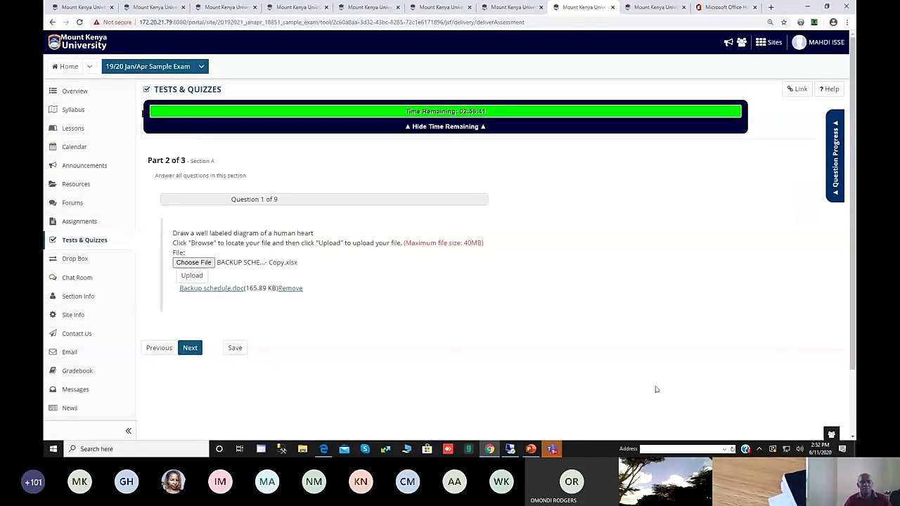
{"action": "left_click", "coordinate": [205, 277]}
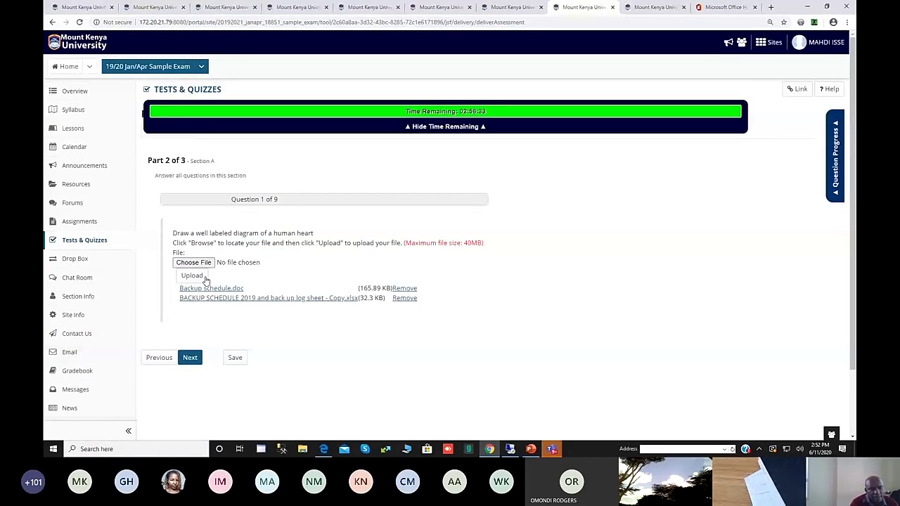
Advance to question 2 and start a bulleted answer in the rich-text editor with Fever as the first item.
{"action": "left_click", "coordinate": [190, 357]}
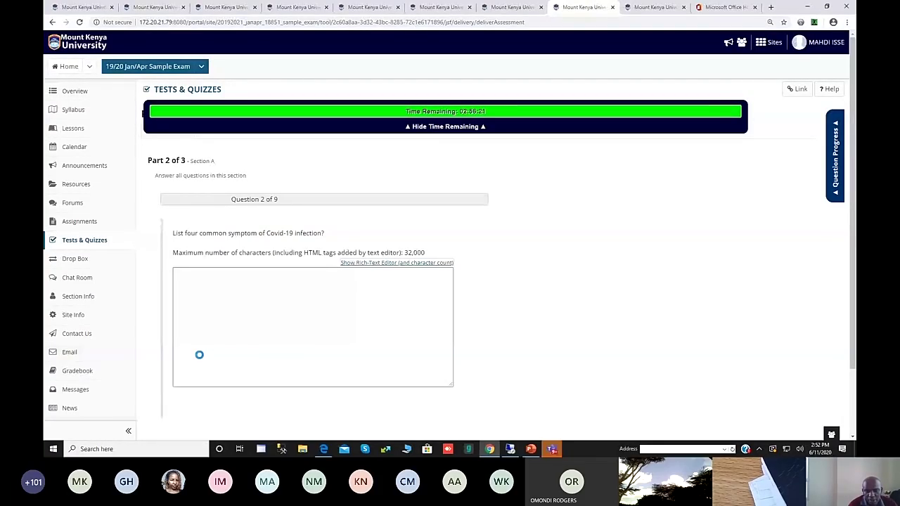
{"action": "left_click", "coordinate": [231, 289]}
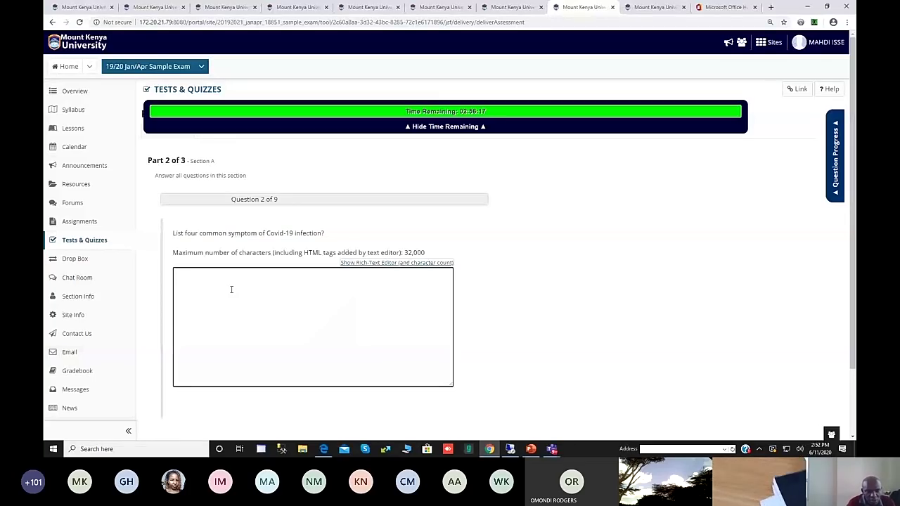
{"action": "left_click", "coordinate": [384, 263]}
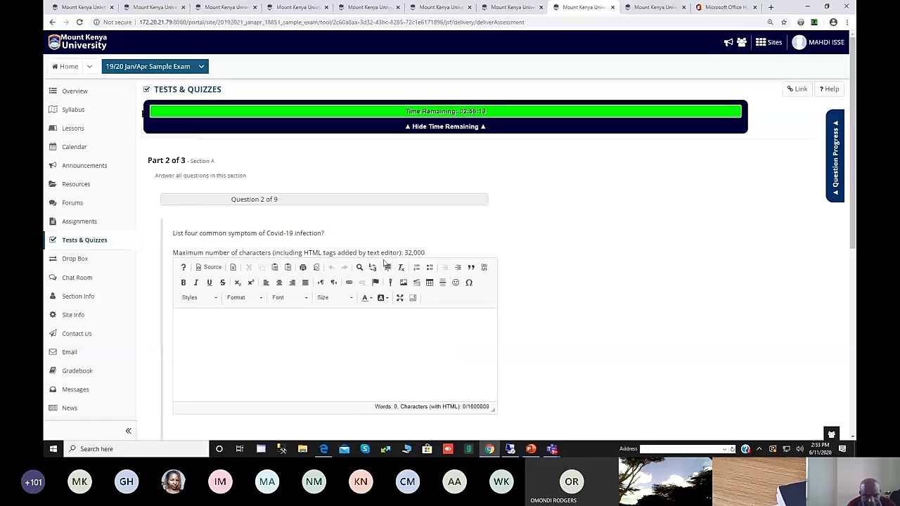
{"action": "left_click", "coordinate": [430, 270]}
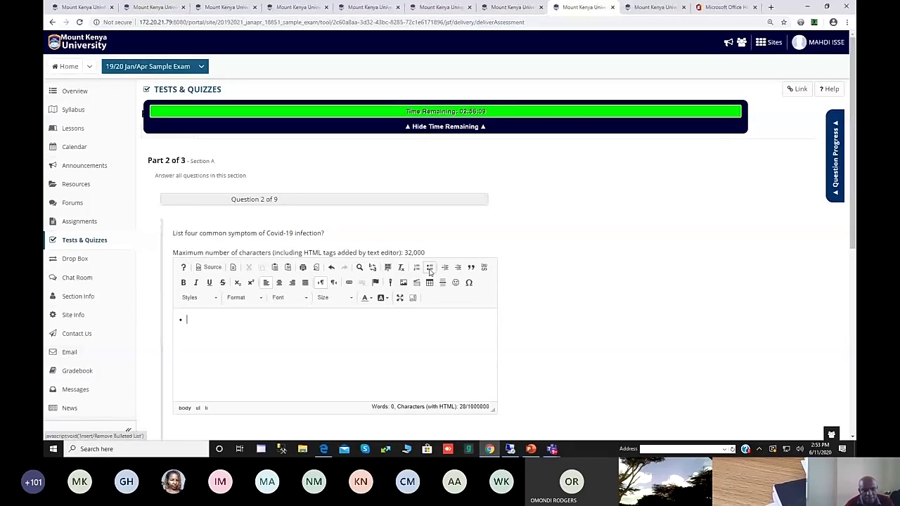
{"action": "type", "text": "Fever"}
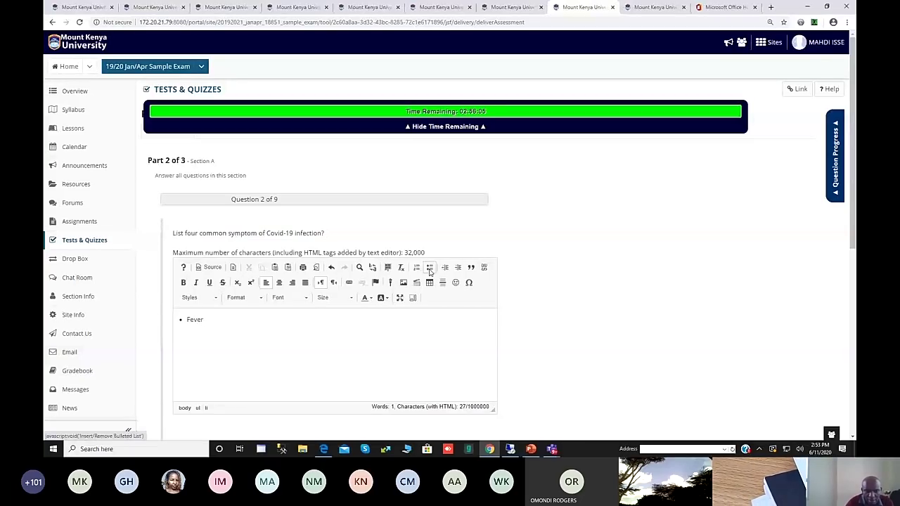
{"action": "key", "text": "Return"}
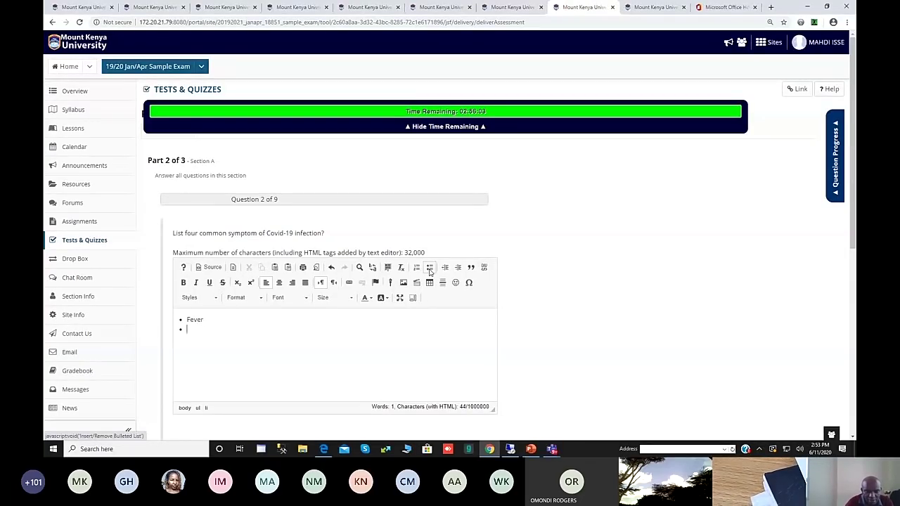
Add the bullets Cough and Difficulty in Breathing to the question 2 answer and move on to question 3.
{"action": "type", "text": "Coufg"}
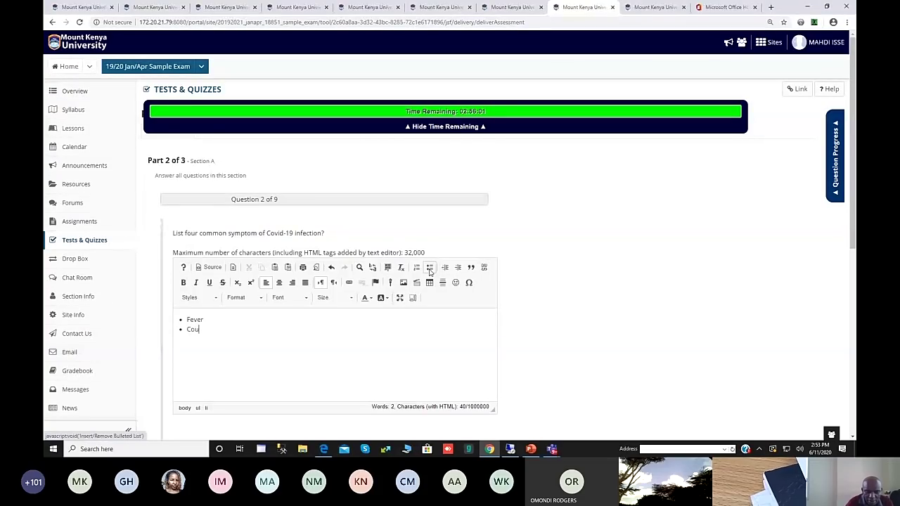
{"action": "key", "text": "BackSpace"}
{"action": "key", "text": "BackSpace"}
{"action": "type", "text": "gh"}
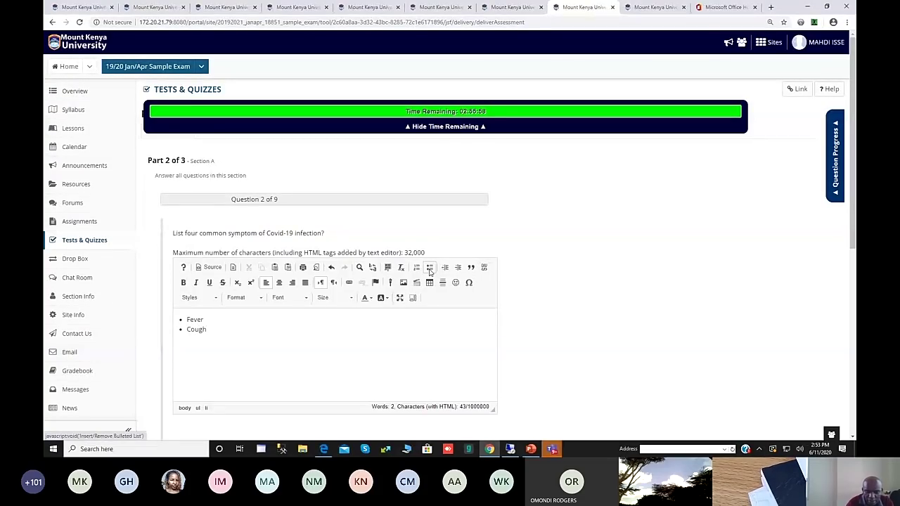
{"action": "key", "text": "Return"}
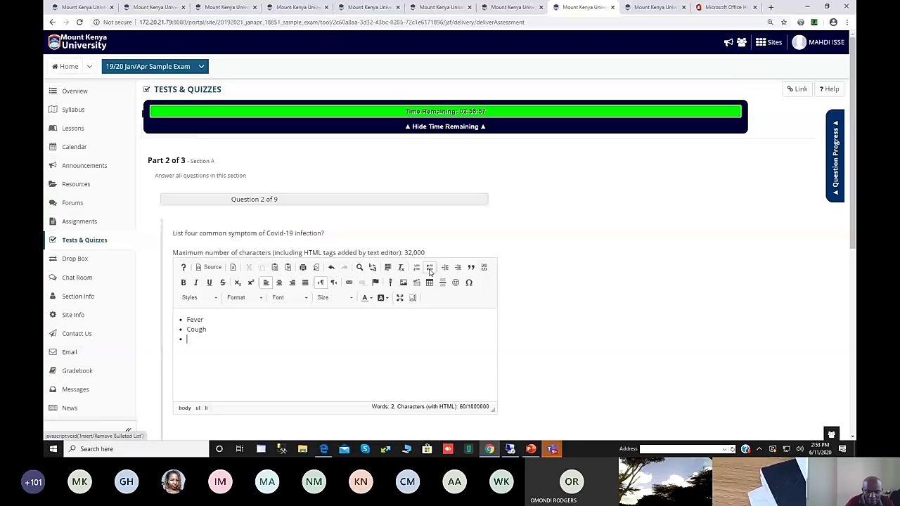
{"action": "type", "text": "D"}
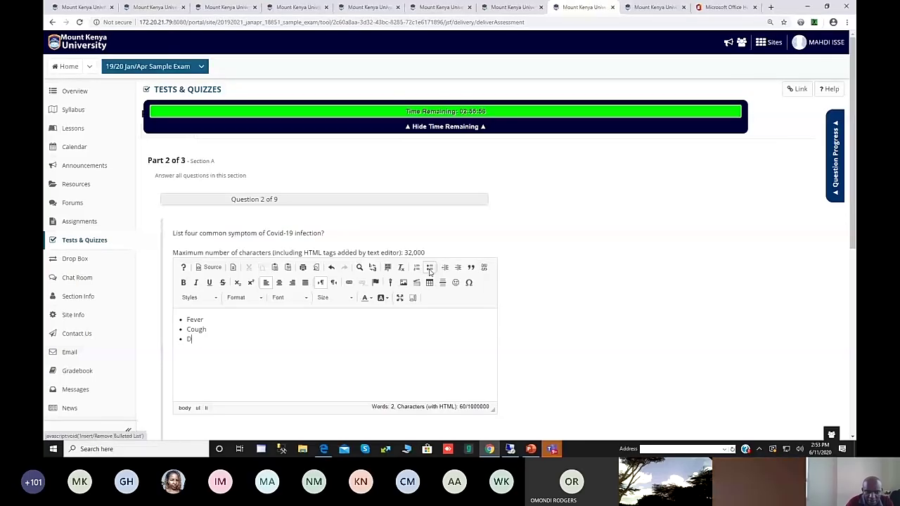
{"action": "type", "text": "ifficulty"}
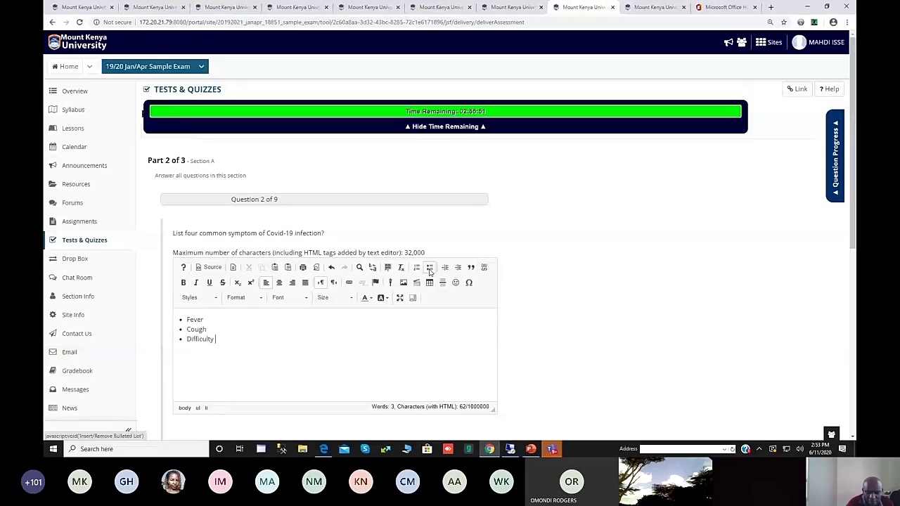
{"action": "type", "text": " in Breathing"}
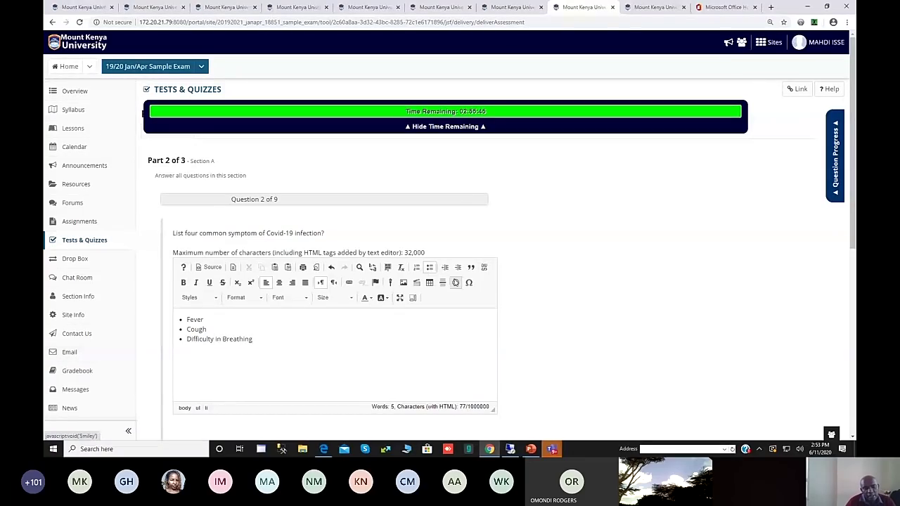
{"action": "scroll", "coordinate": [378, 319], "scroll_direction": "down", "scroll_amount": 1}
{"action": "scroll", "coordinate": [378, 319], "scroll_direction": "down", "scroll_amount": 1}
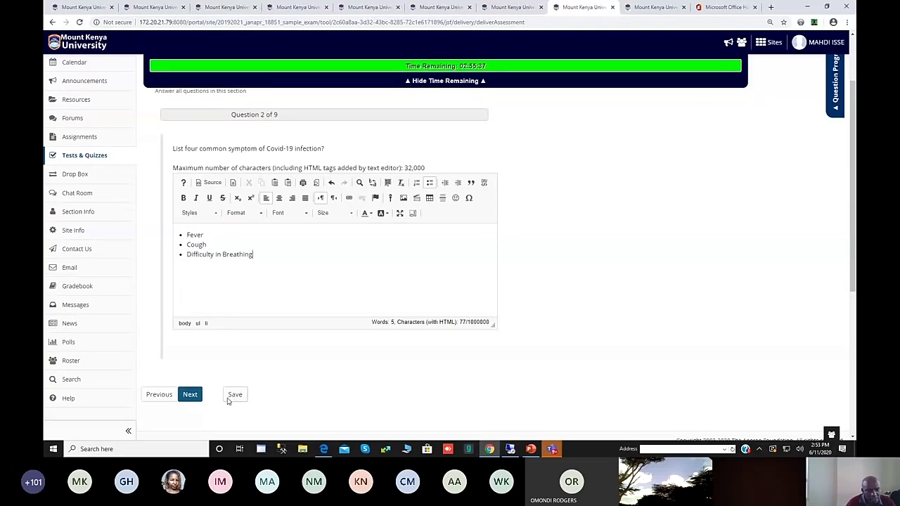
{"action": "left_click", "coordinate": [190, 396]}
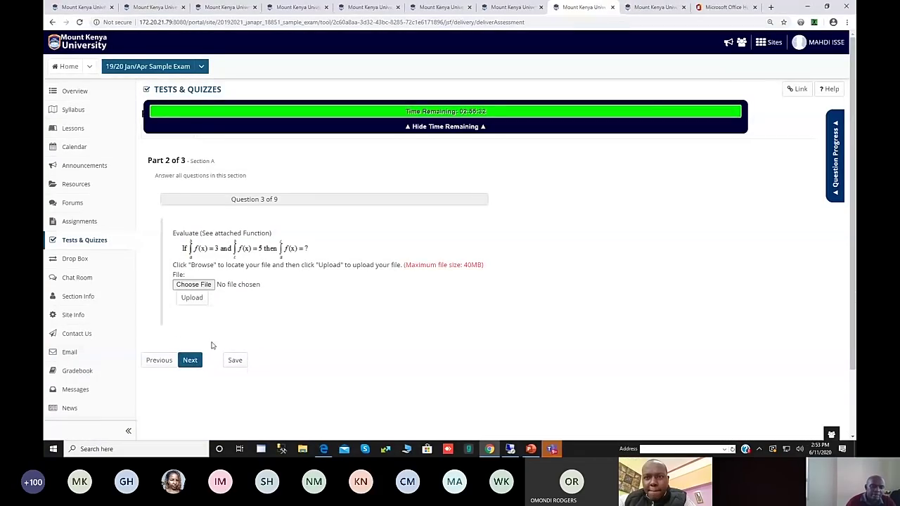
Return to question 2 and add headache as the fourth bullet of the answer.
{"action": "left_click", "coordinate": [157, 365]}
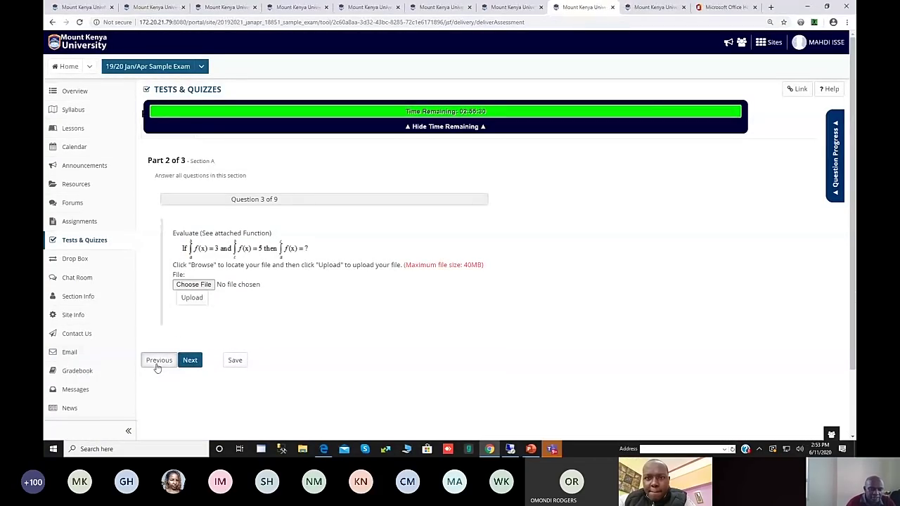
{"action": "left_click", "coordinate": [276, 339]}
{"action": "key", "text": "Return"}
{"action": "type", "text": "headache"}
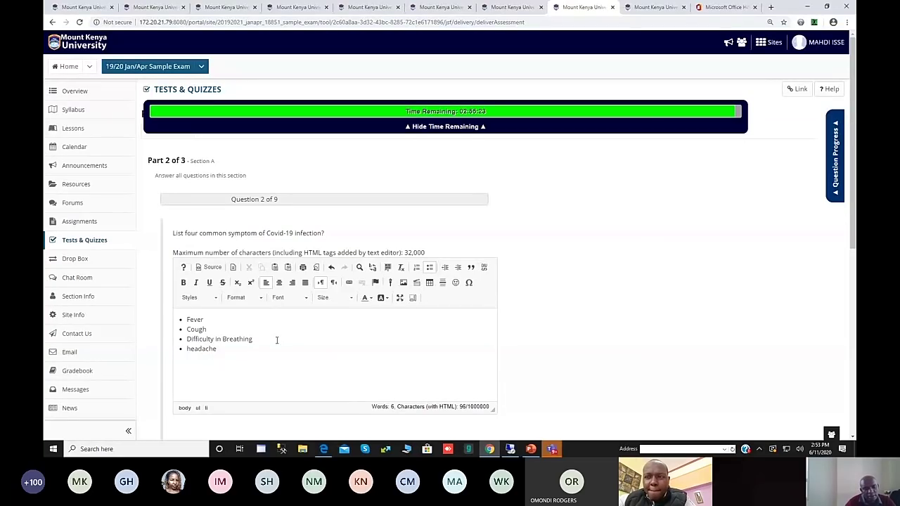
Advance to question 3 and upload BACKUP SCHEDULE 2019 and back up log sheet - Copy.xlsx as the answer file.
{"action": "scroll", "coordinate": [277, 340], "scroll_direction": "down", "scroll_amount": 3}
{"action": "left_click", "coordinate": [190, 310]}
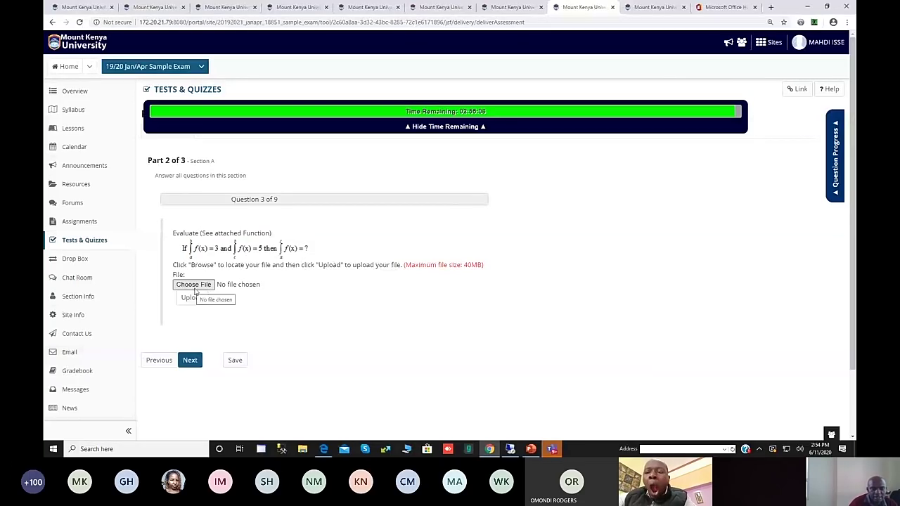
{"action": "left_click", "coordinate": [197, 288]}
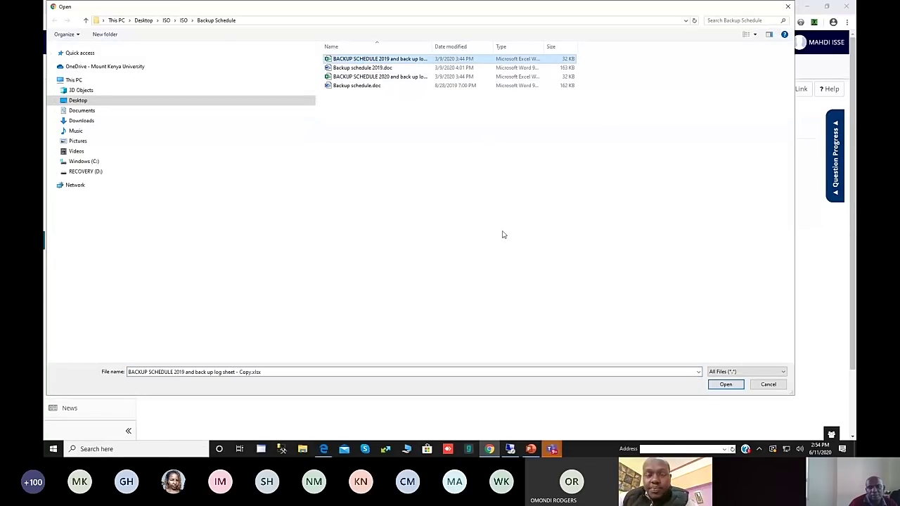
{"action": "left_click", "coordinate": [713, 386]}
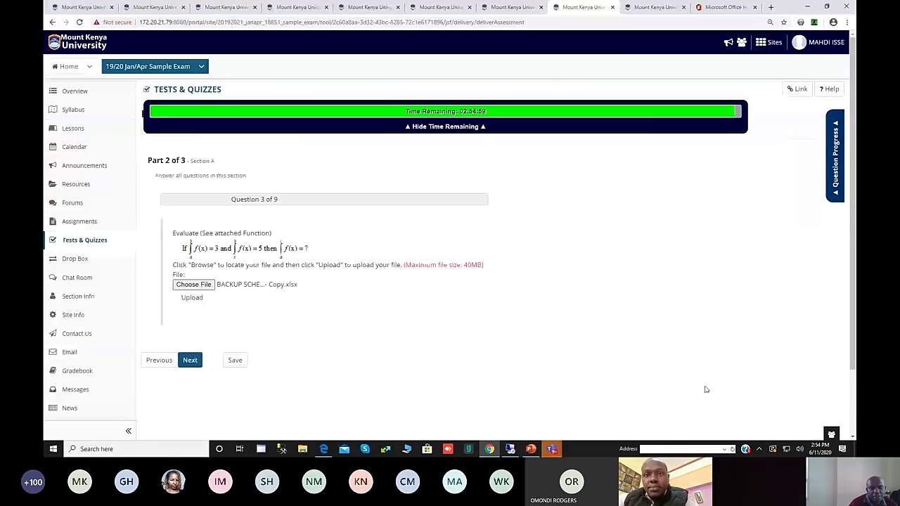
{"action": "left_click", "coordinate": [191, 301]}
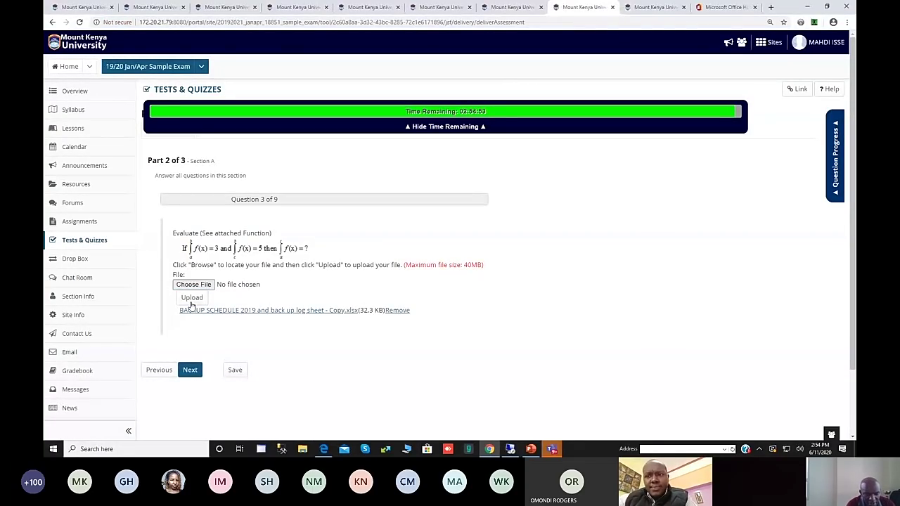
Advance to question 4 and start a bulleted answer in the rich-text editor with Completeness as the first item.
{"action": "left_click", "coordinate": [191, 370]}
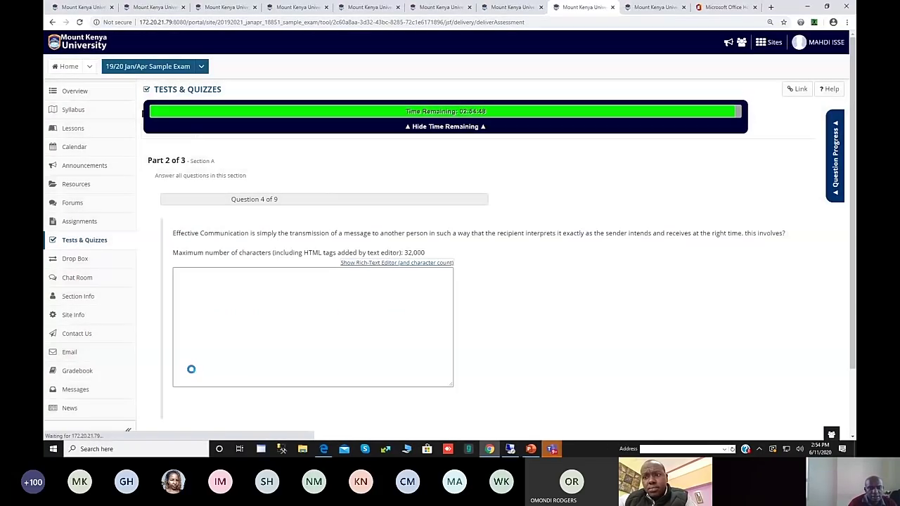
{"action": "left_click", "coordinate": [220, 306]}
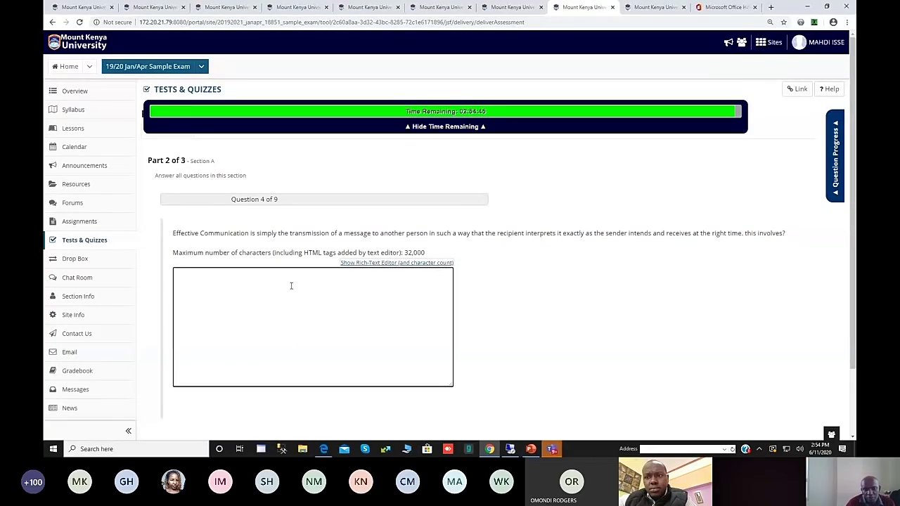
{"action": "left_click", "coordinate": [413, 262]}
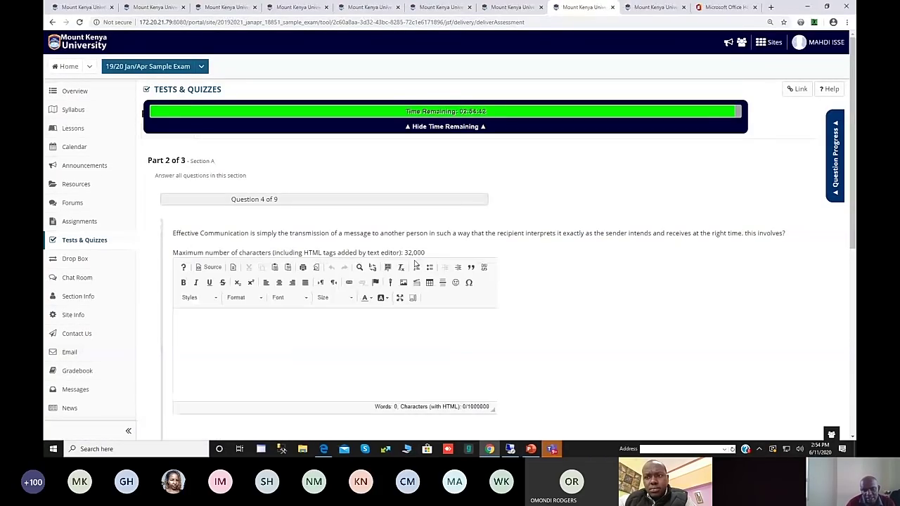
{"action": "left_click", "coordinate": [429, 268]}
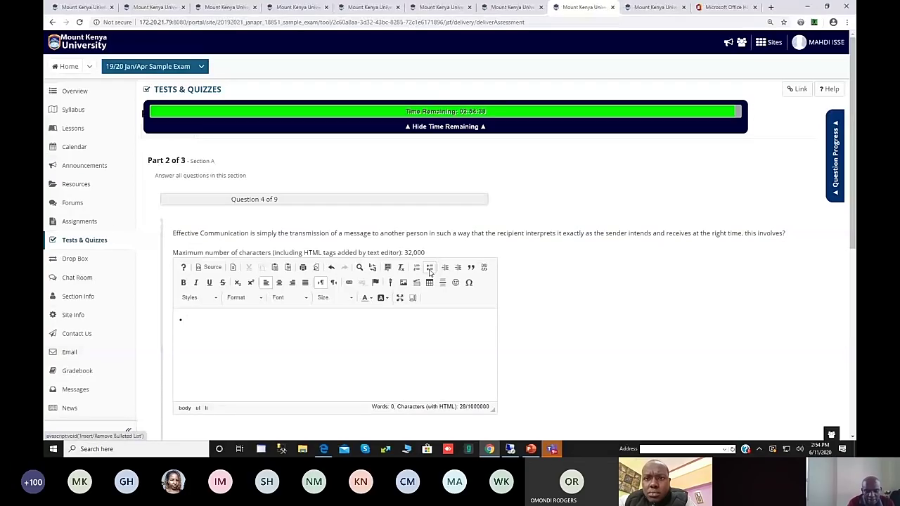
{"action": "type", "text": "Completeness"}
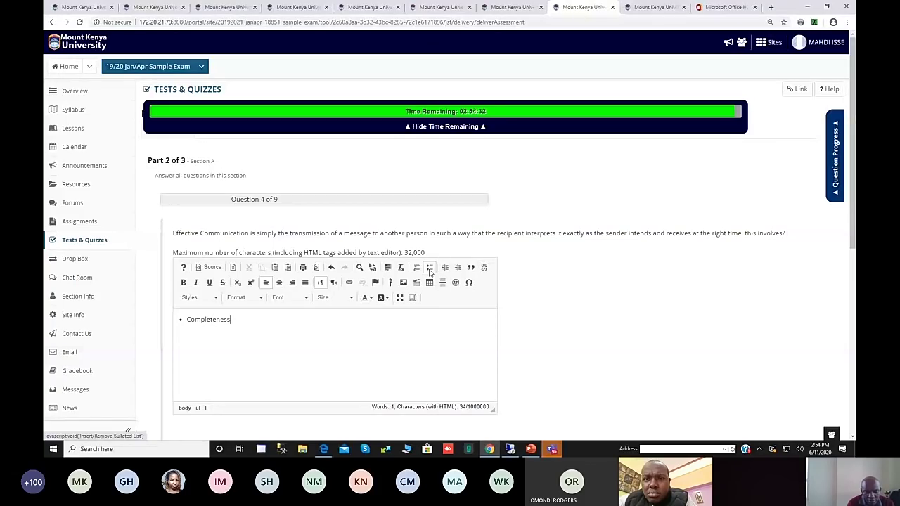
Add relevant and timely as the second and third bullets of the question 4 answer.
{"action": "key", "text": "Return"}
{"action": "type", "text": "relavean"}
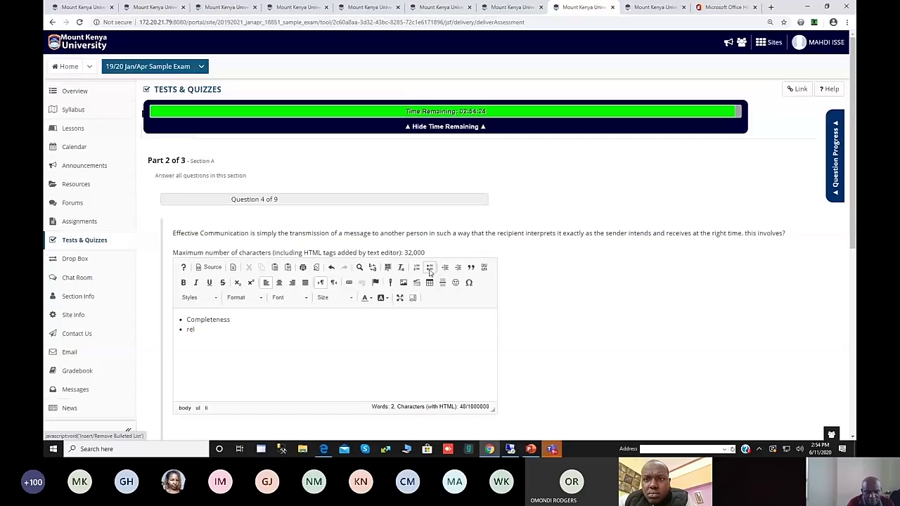
{"action": "type", "text": "vant\\"}
{"action": "key", "text": "Return"}
{"action": "type", "text": "toimelt"}
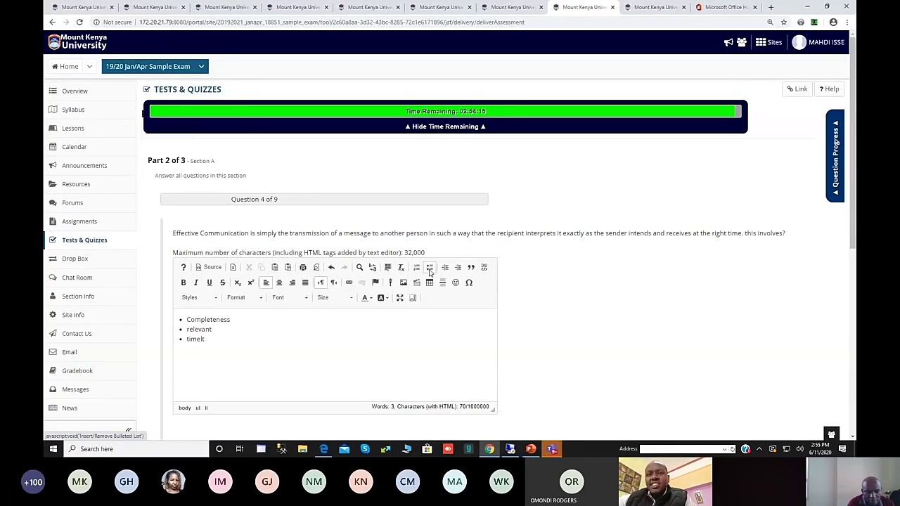
{"action": "left_click", "coordinate": [430, 272]}
{"action": "key", "text": "BackSpace"}
{"action": "type", "text": "y"}
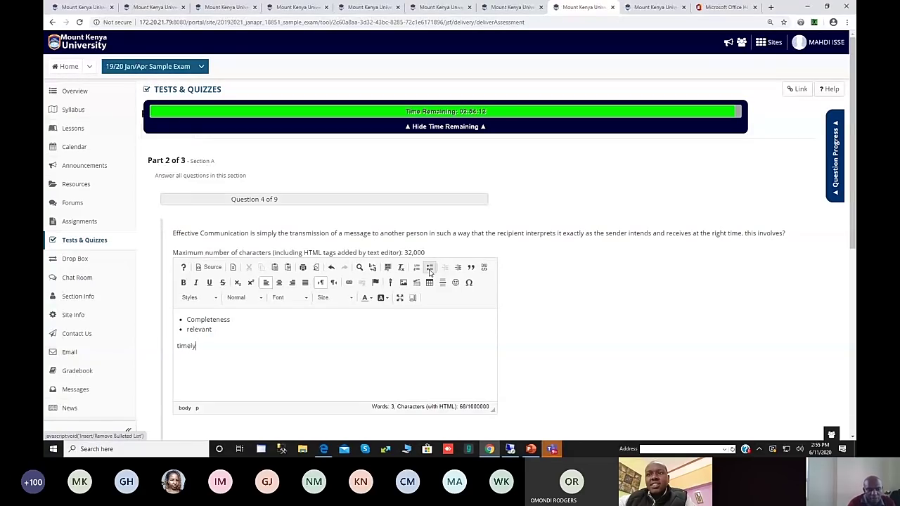
{"action": "double_click", "coordinate": [186, 346]}
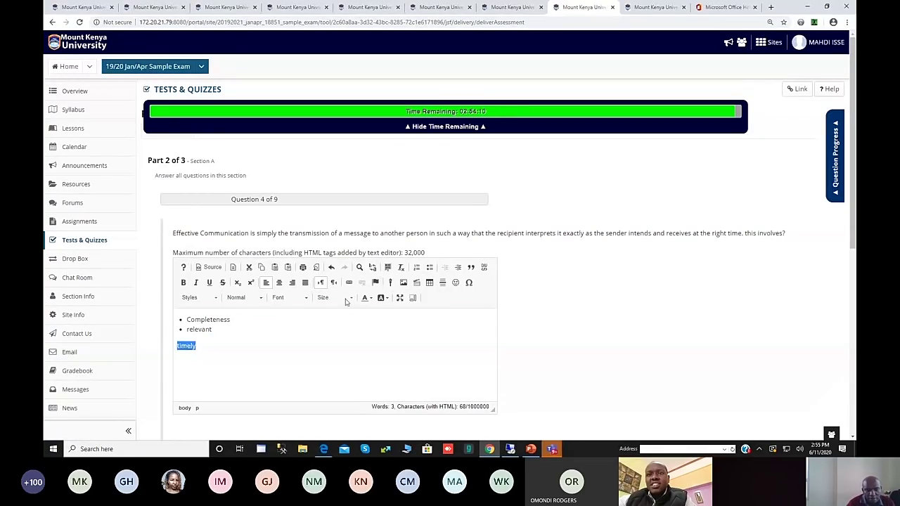
{"action": "left_click", "coordinate": [430, 267]}
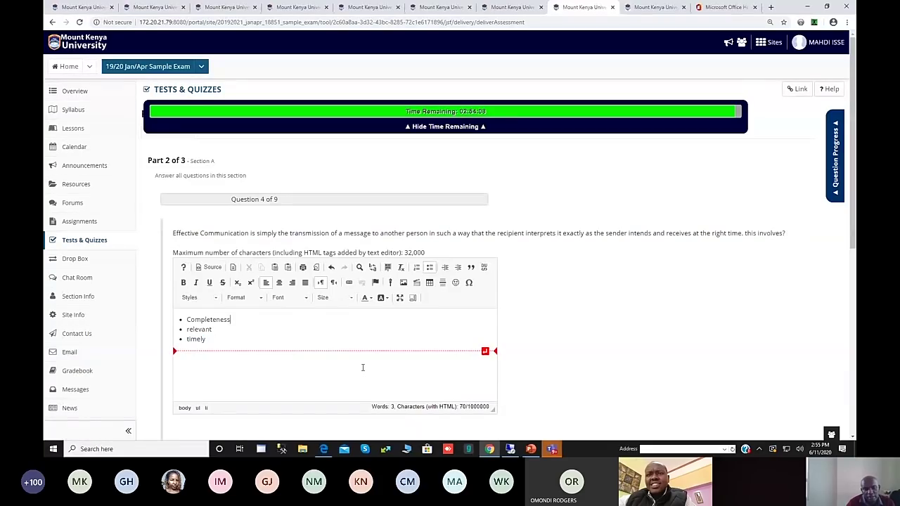
Advance to question 5 and answer it with option B, blood.
{"action": "scroll", "coordinate": [362, 367], "scroll_direction": "down", "scroll_amount": 2}
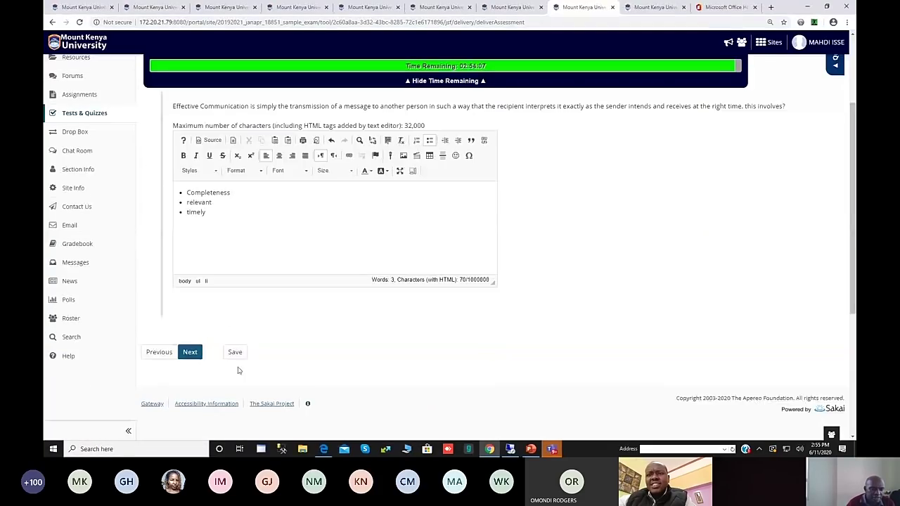
{"action": "left_click", "coordinate": [193, 354]}
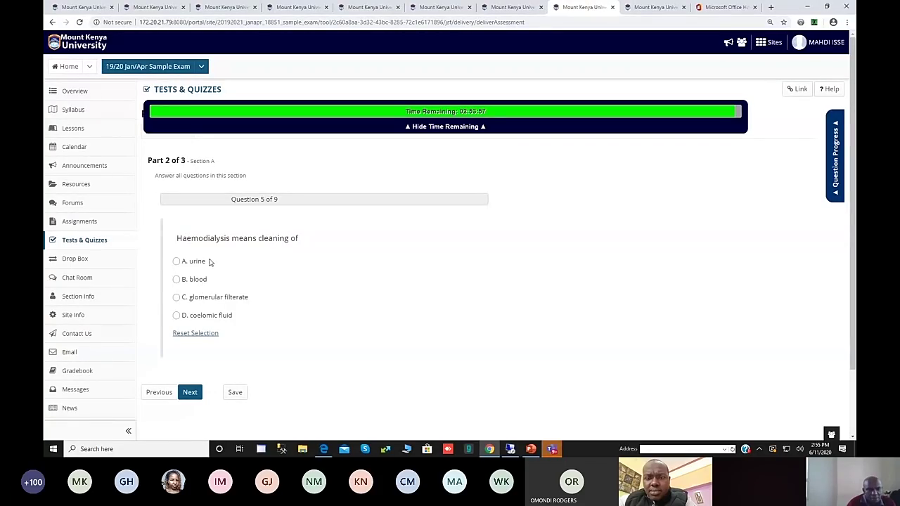
{"action": "left_click", "coordinate": [197, 280]}
Advance to question 6 in Section B and examine its exam-time table, sub-questions and question numbering.
{"action": "left_click", "coordinate": [189, 392]}
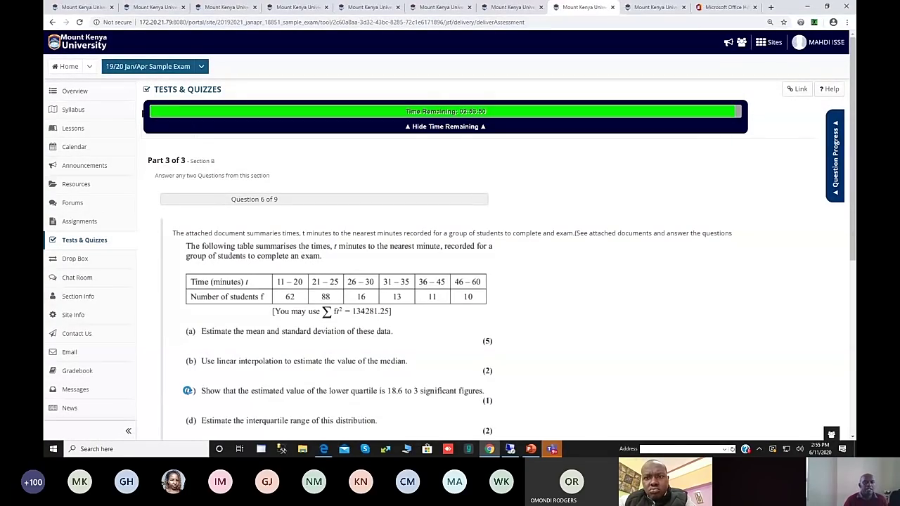
{"action": "scroll", "coordinate": [316, 300], "scroll_direction": "down", "scroll_amount": 2}
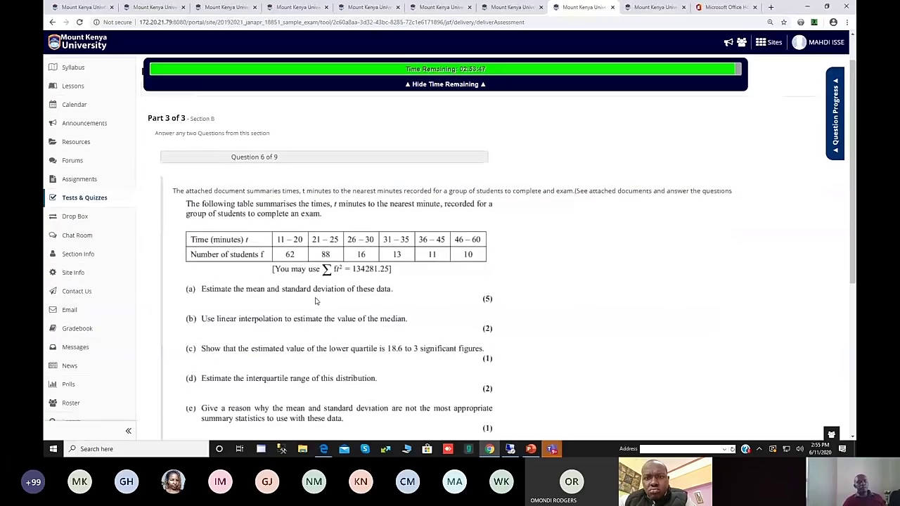
{"action": "scroll", "coordinate": [315, 301], "scroll_direction": "up", "scroll_amount": 2}
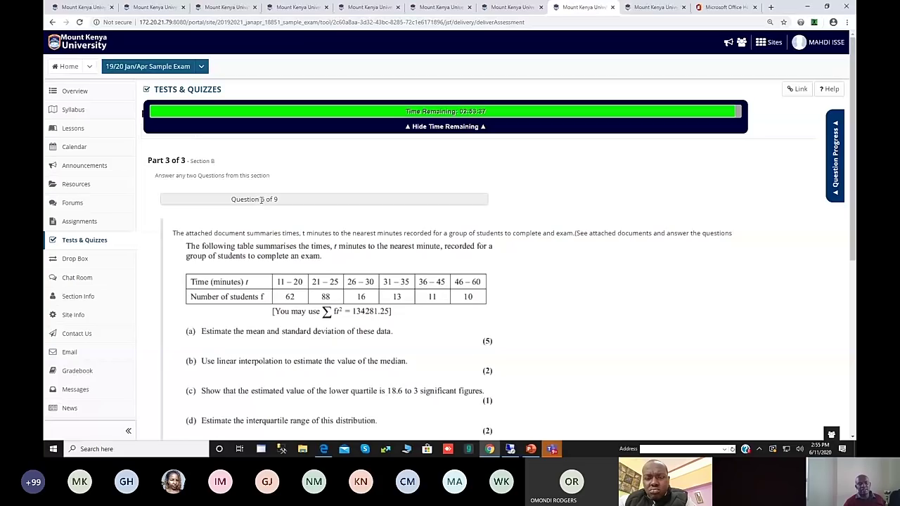
{"action": "left_click_drag", "start_coordinate": [261, 200], "coordinate": [276, 201]}
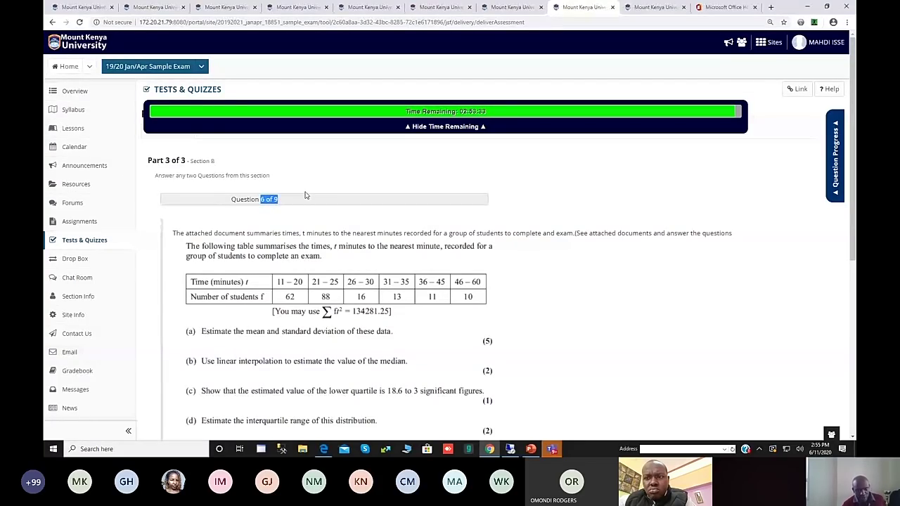
{"action": "scroll", "coordinate": [542, 263], "scroll_direction": "down", "scroll_amount": 2}
{"action": "scroll", "coordinate": [422, 239], "scroll_direction": "up", "scroll_amount": 2}
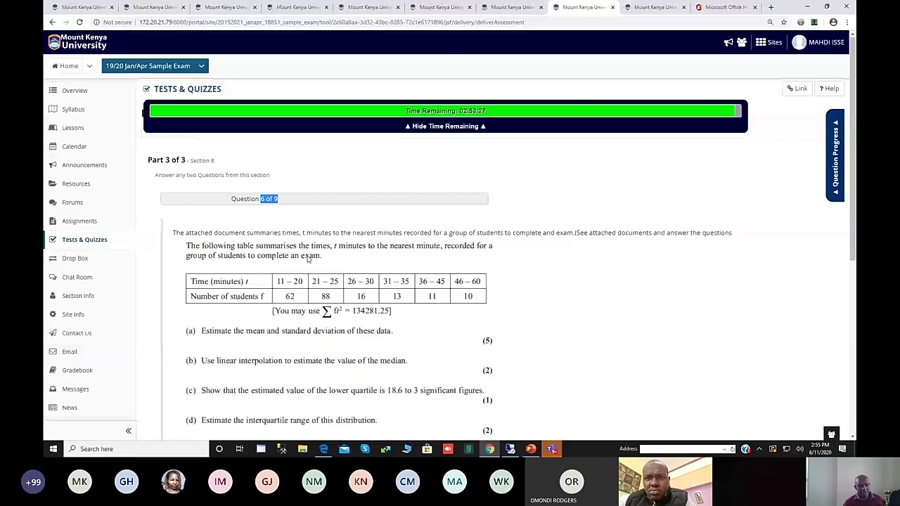
{"action": "scroll", "coordinate": [308, 259], "scroll_direction": "down", "scroll_amount": 5}
Skip to question 7 and upload Backup schedule 2019.doc as the answer file.
{"action": "left_click", "coordinate": [189, 395]}
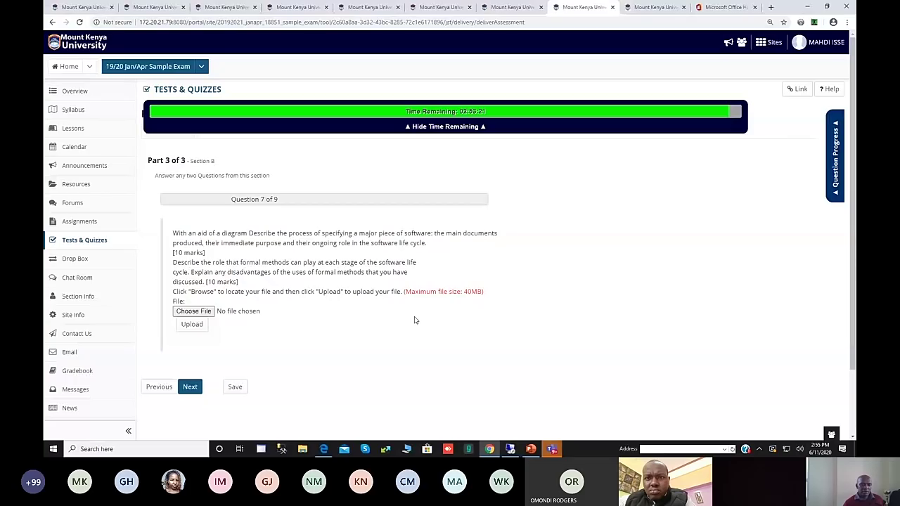
{"action": "left_click", "coordinate": [195, 312]}
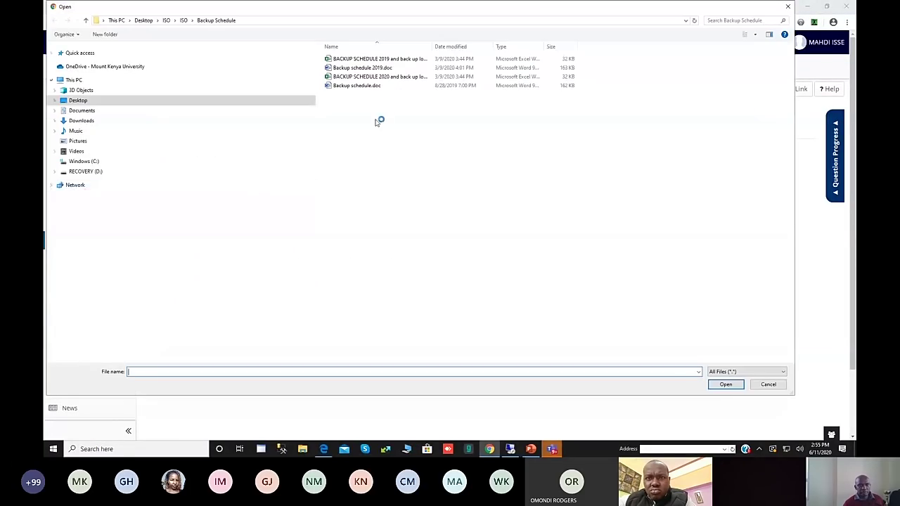
{"action": "left_click", "coordinate": [372, 68]}
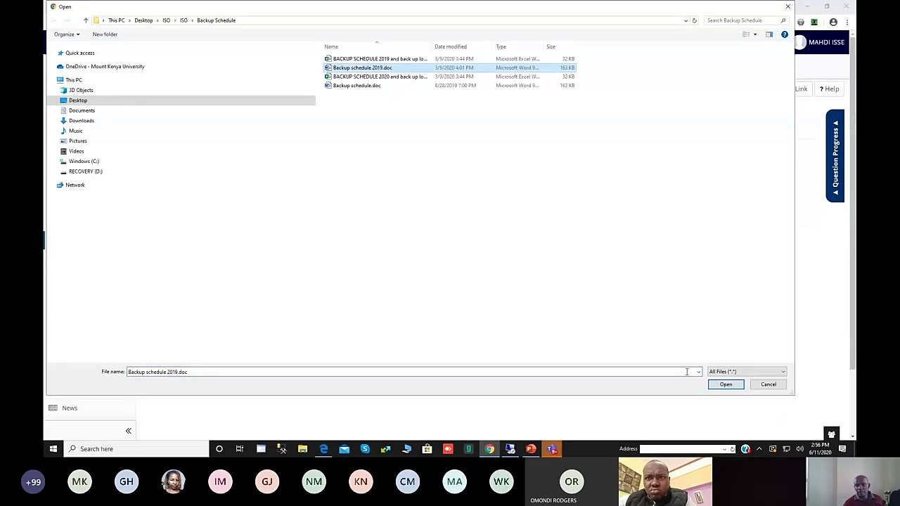
{"action": "left_click", "coordinate": [722, 388]}
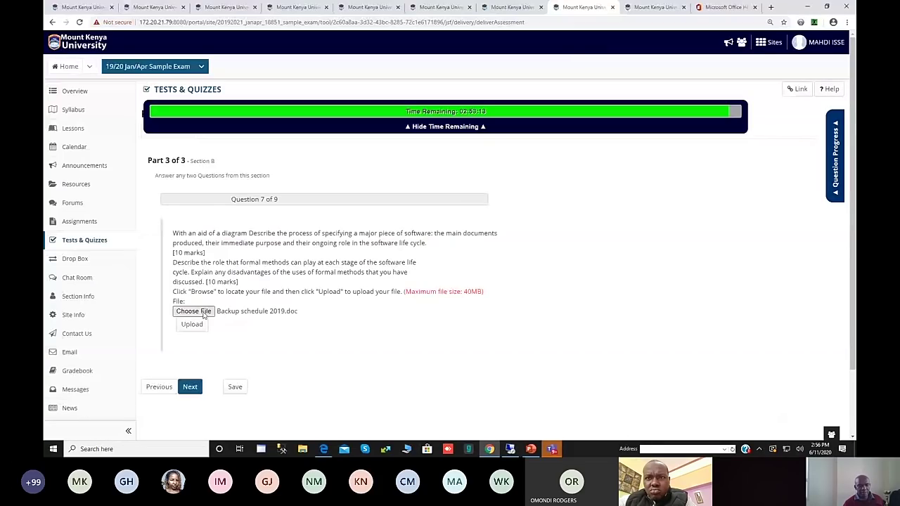
{"action": "left_click", "coordinate": [192, 324]}
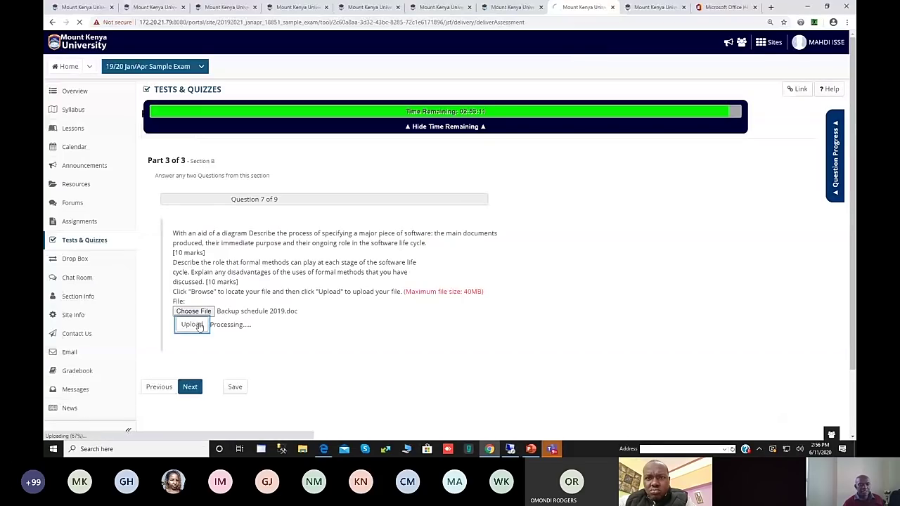
Advance to question 8 and switch its answer field to the rich-text editor.
{"action": "left_click", "coordinate": [192, 398]}
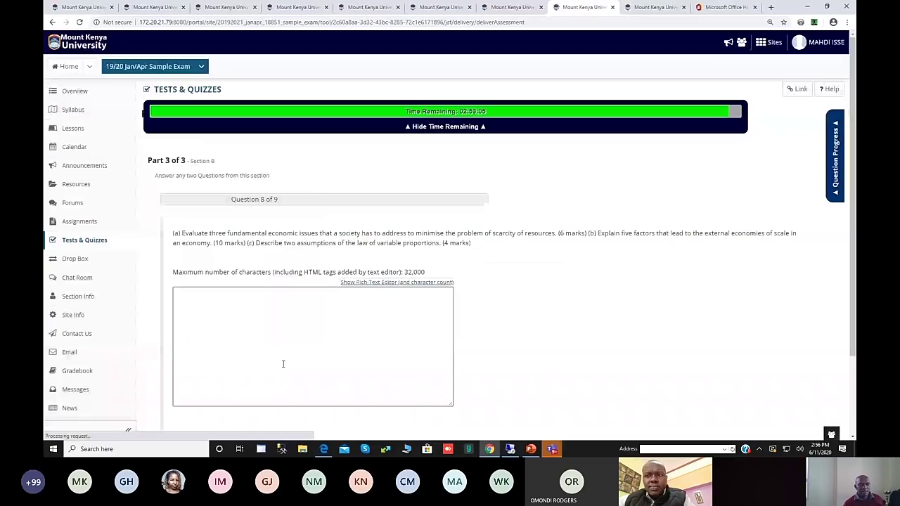
{"action": "scroll", "coordinate": [313, 327], "scroll_direction": "down", "scroll_amount": 1}
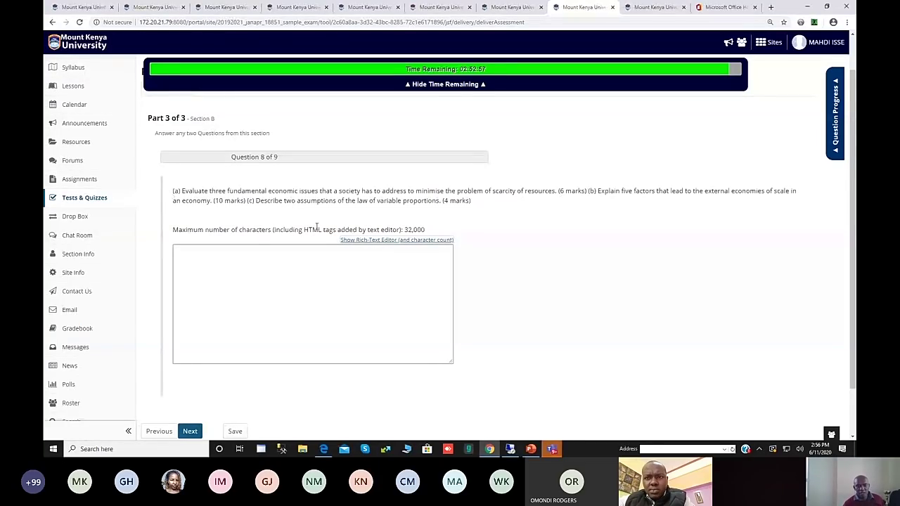
{"action": "left_click", "coordinate": [345, 240]}
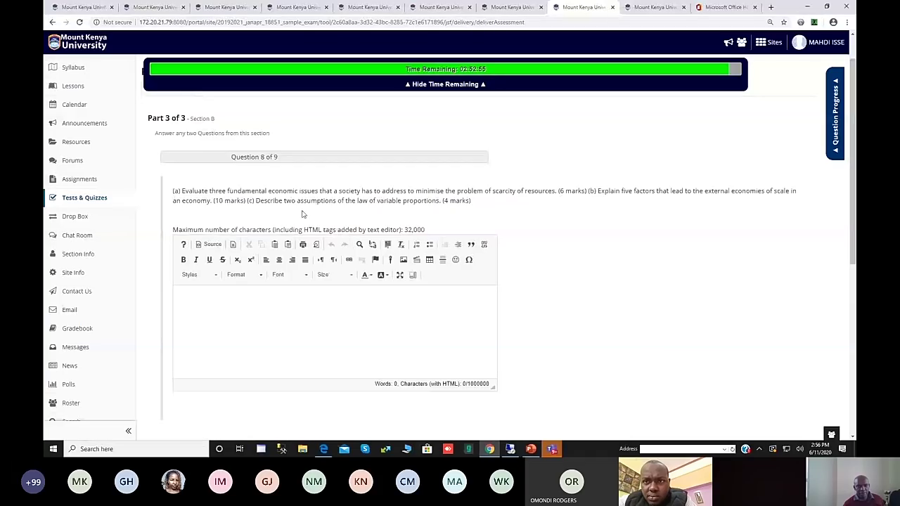
Copy the part (a) text of question 8, including its (6 marks) label, into the answer and make it bold.
{"action": "left_click_drag", "start_coordinate": [173, 192], "coordinate": [590, 191]}
{"action": "key", "text": "ctrl+c"}
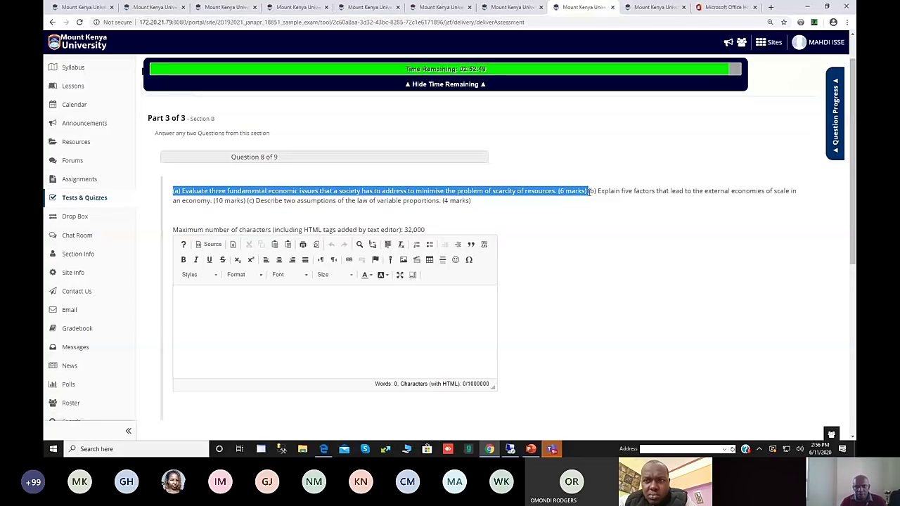
{"action": "left_click", "coordinate": [288, 312]}
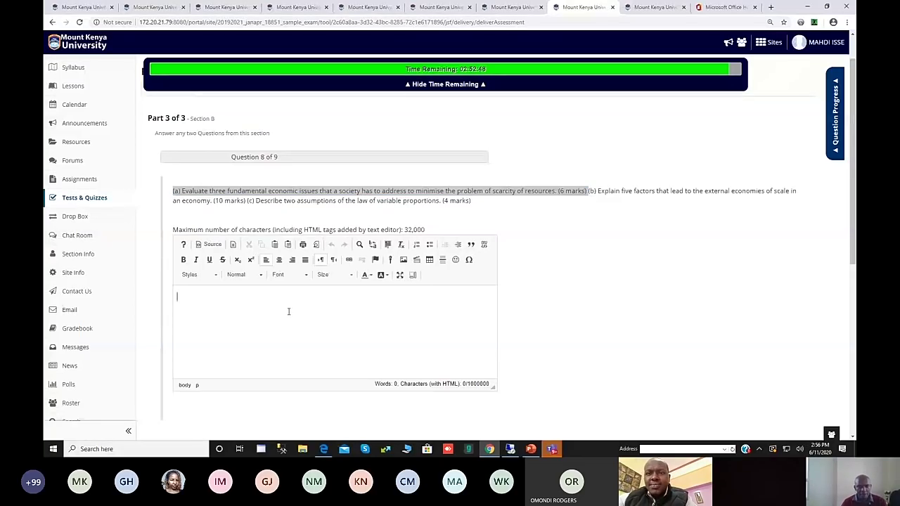
{"action": "key", "text": "ctrl+v"}
{"action": "left_click_drag", "start_coordinate": [287, 311], "coordinate": [166, 296]}
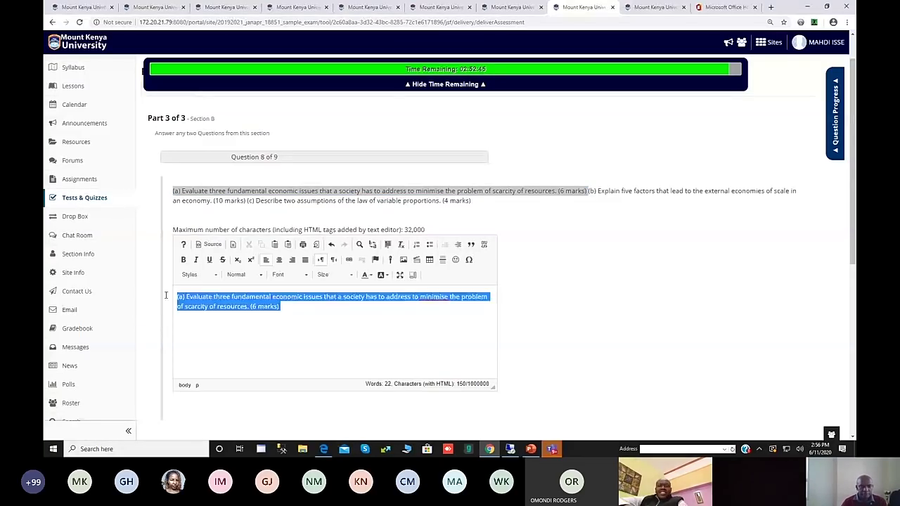
{"action": "left_click", "coordinate": [183, 260]}
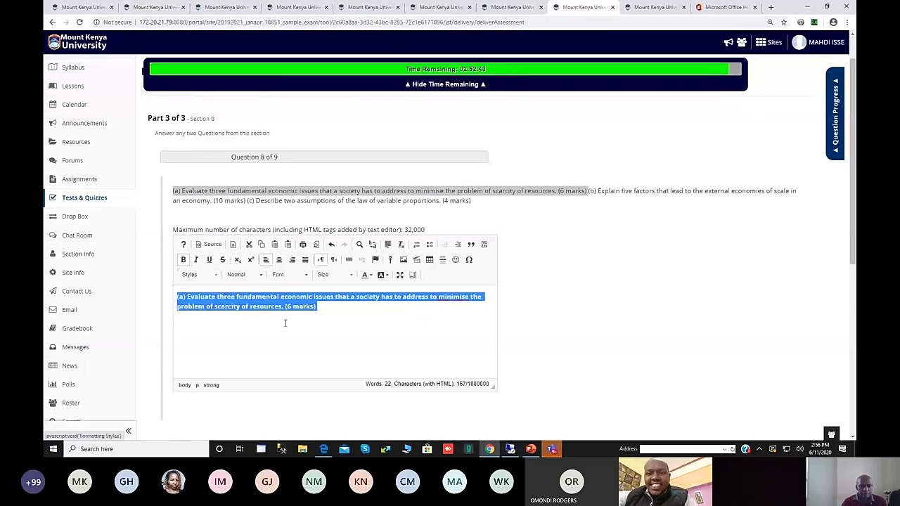
Add the line "answer......." below the bold part (a) text and remove its bold formatting.
{"action": "left_click", "coordinate": [320, 314]}
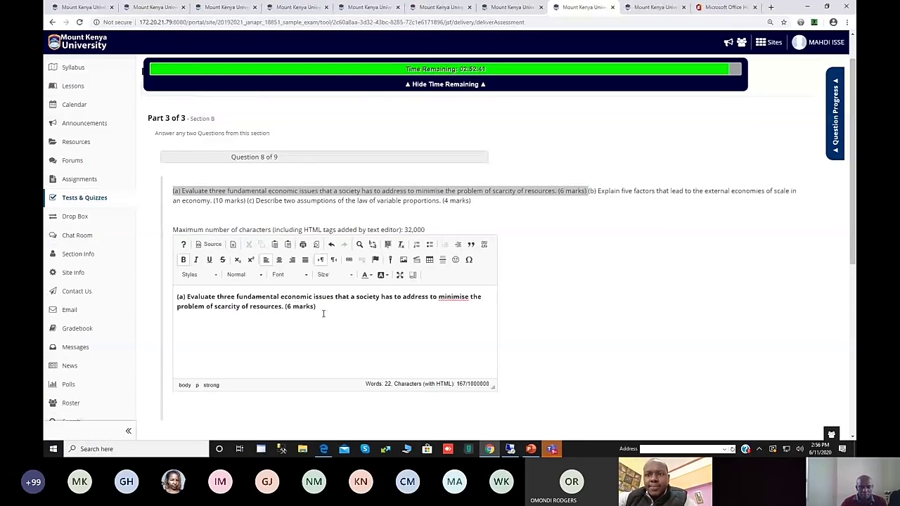
{"action": "key", "text": "Return"}
{"action": "type", "text": "answer"}
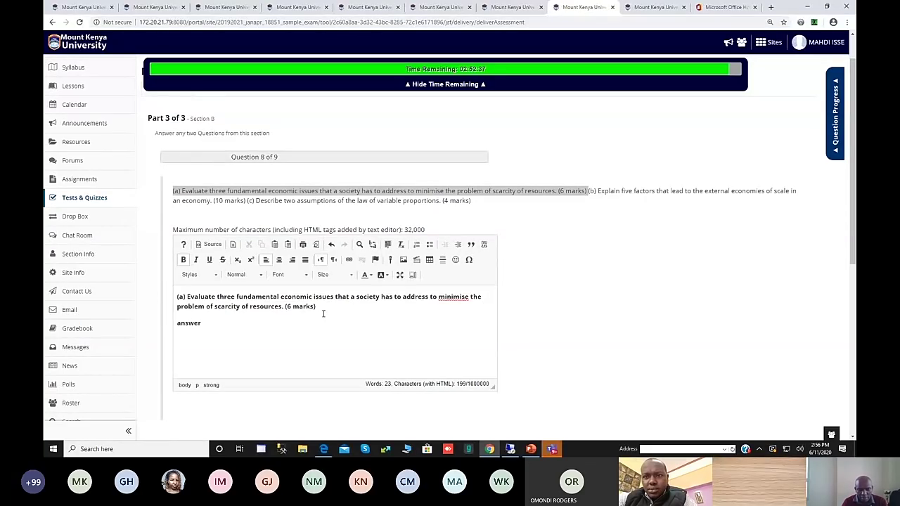
{"action": "type", "text": "......."}
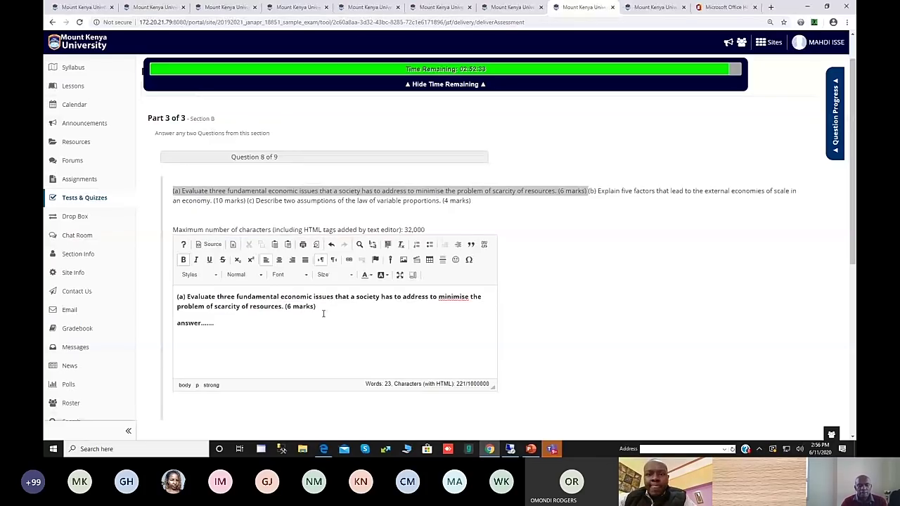
{"action": "triple_click", "coordinate": [235, 322]}
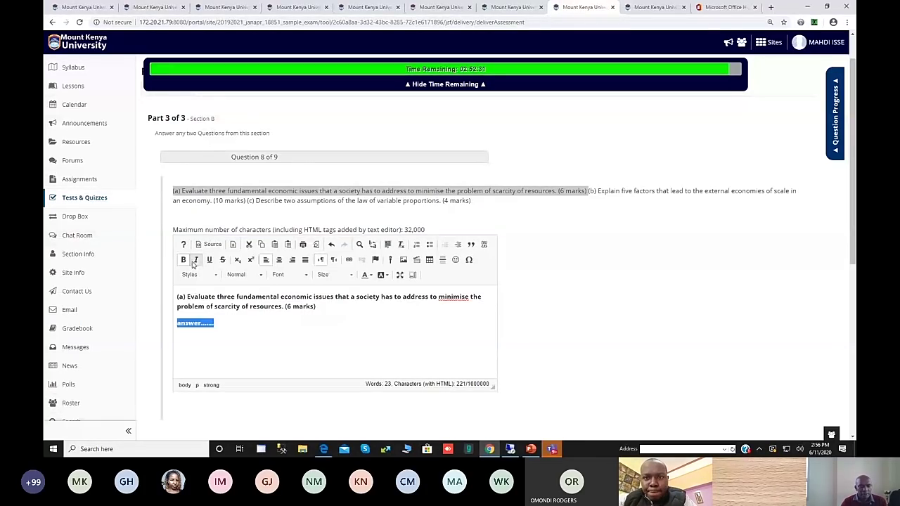
{"action": "left_click", "coordinate": [184, 259]}
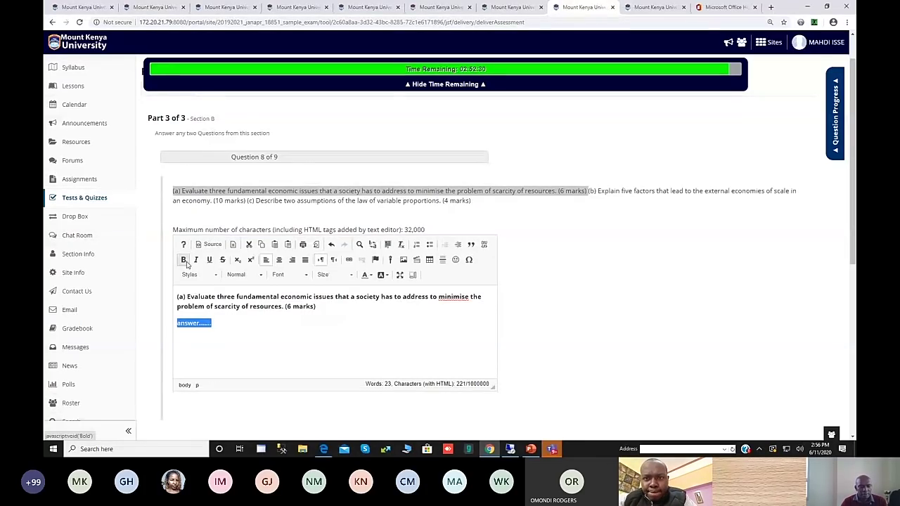
Copy the part (b) text of question 8, including its (10 marks) label, into the answer below part (a) and make it bold.
{"action": "left_click", "coordinate": [591, 193]}
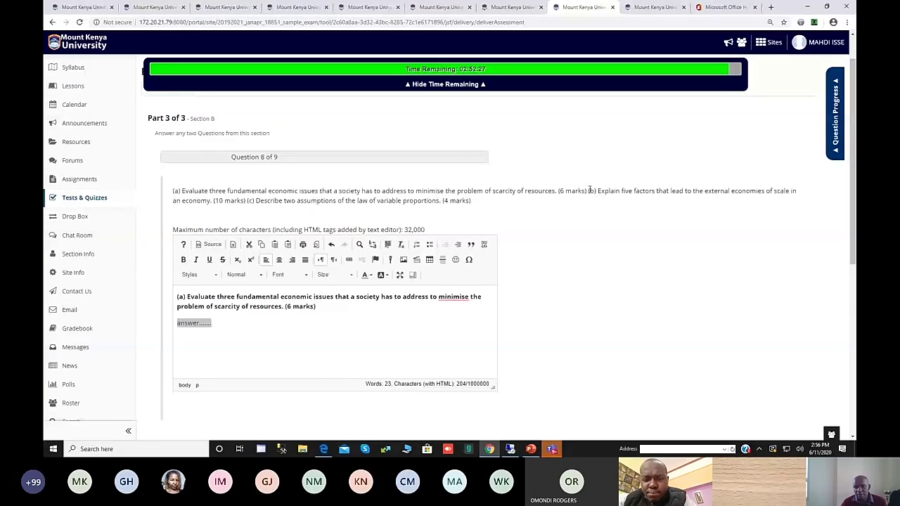
{"action": "left_click_drag", "start_coordinate": [589, 190], "coordinate": [595, 201]}
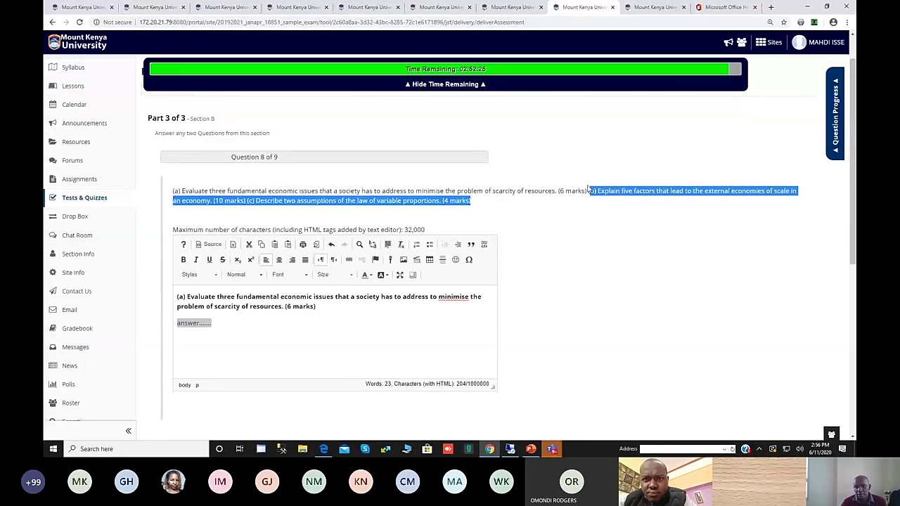
{"action": "left_click", "coordinate": [588, 190]}
{"action": "left_click_drag", "start_coordinate": [589, 190], "coordinate": [244, 202]}
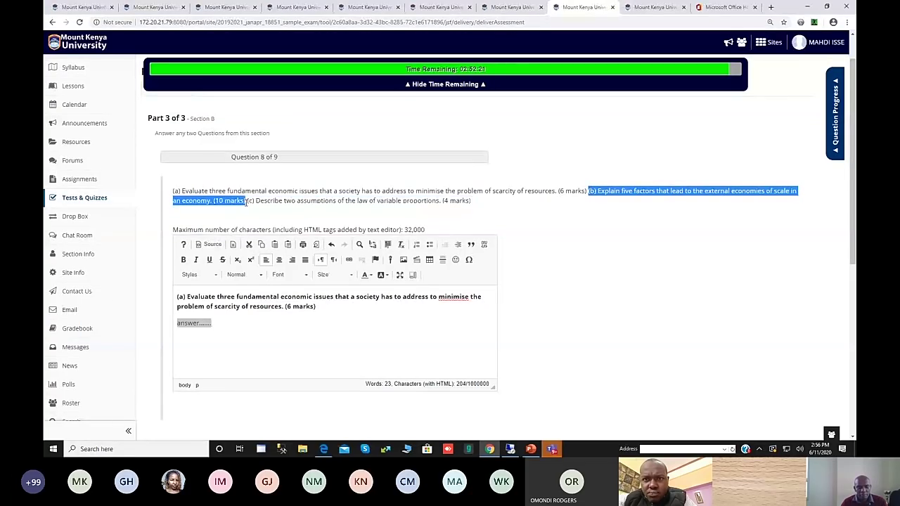
{"action": "left_click", "coordinate": [226, 349]}
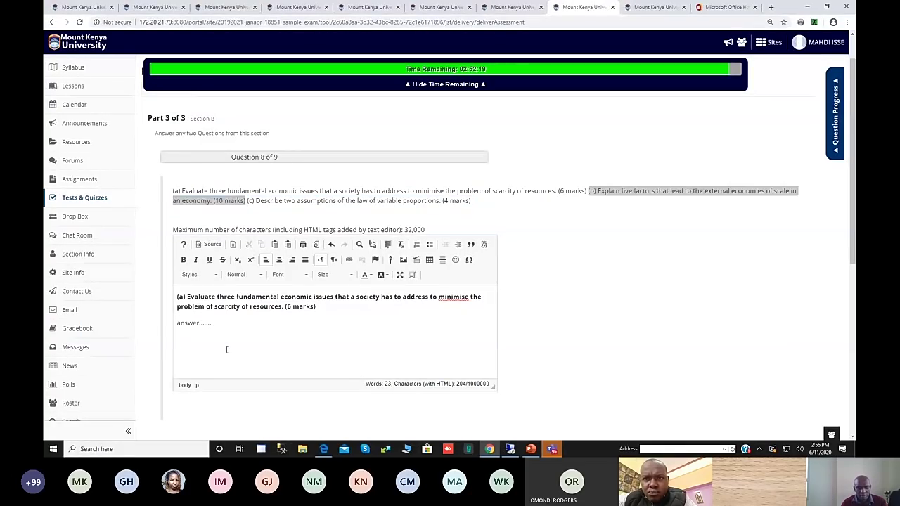
{"action": "type", "text": "(b) Explain five factors that lead to the external economies of scale in an economy. (10 marks)"}
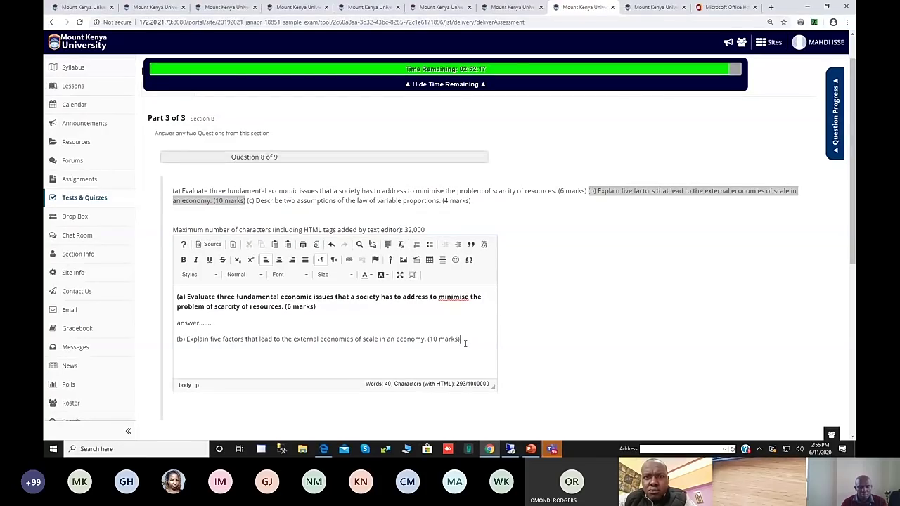
{"action": "left_click_drag", "start_coordinate": [461, 340], "coordinate": [177, 336]}
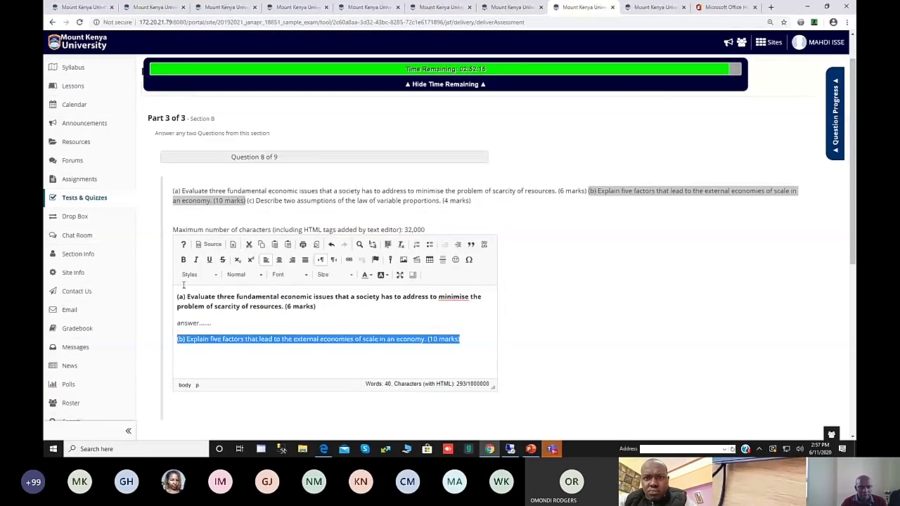
{"action": "left_click", "coordinate": [184, 259]}
Add the non-bold line "answer........." below the bold part (b) text.
{"action": "left_click", "coordinate": [209, 359]}
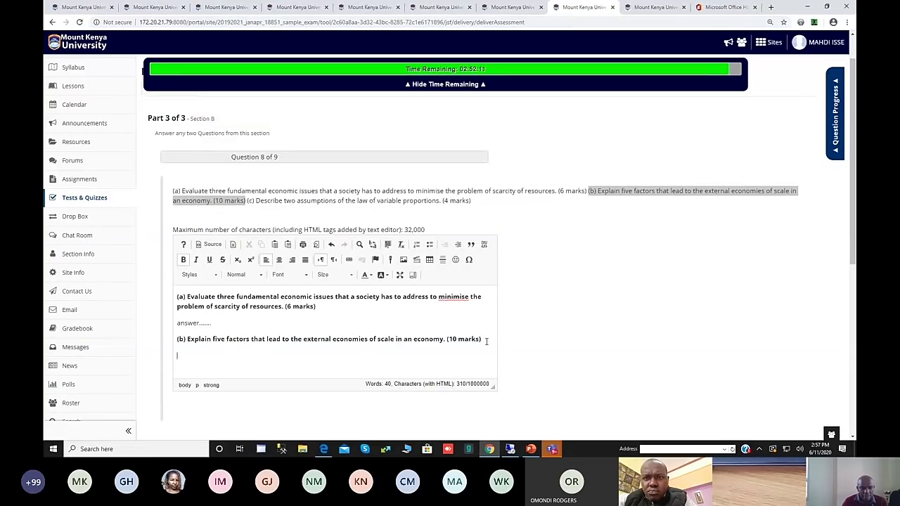
{"action": "left_click", "coordinate": [183, 259]}
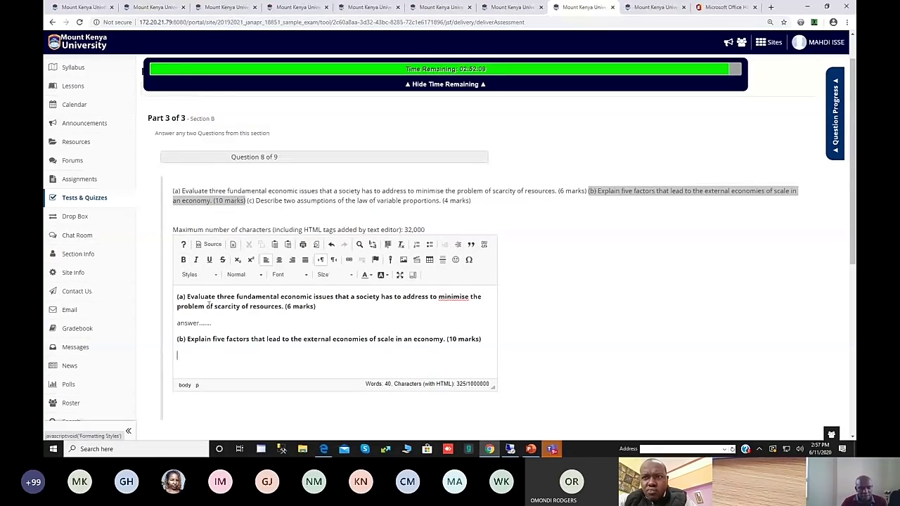
{"action": "type", "text": "an"}
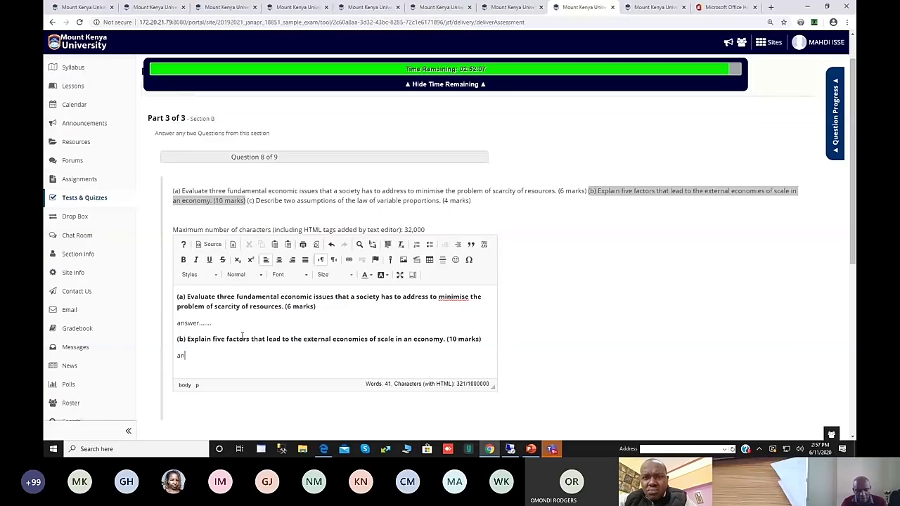
{"action": "type", "text": "swer"}
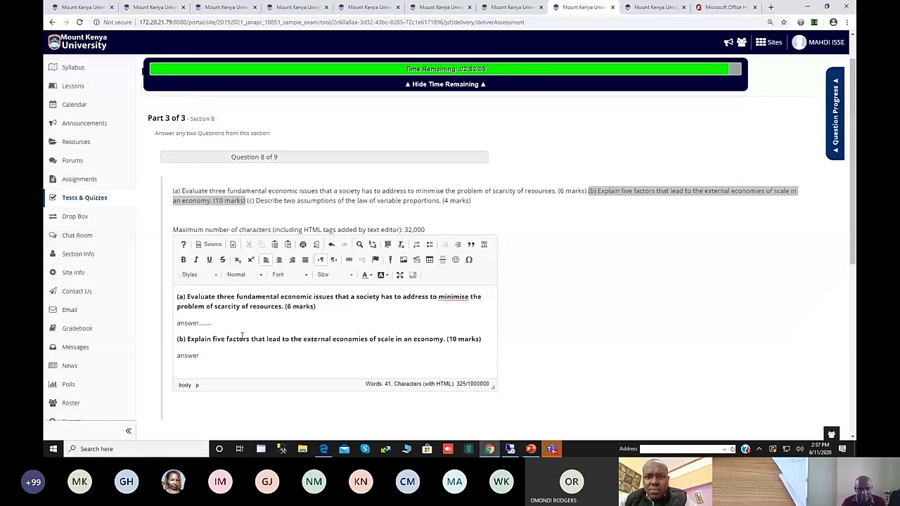
{"action": "type", "text": "........."}
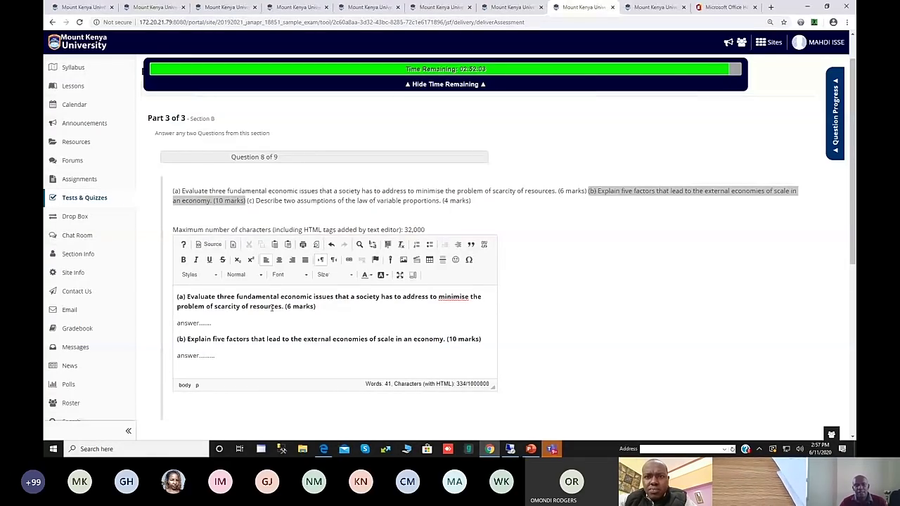
Copy the part (c) text of question 8, including its (4 marks) label, to the end of the answer and make it bold.
{"action": "left_click", "coordinate": [277, 208]}
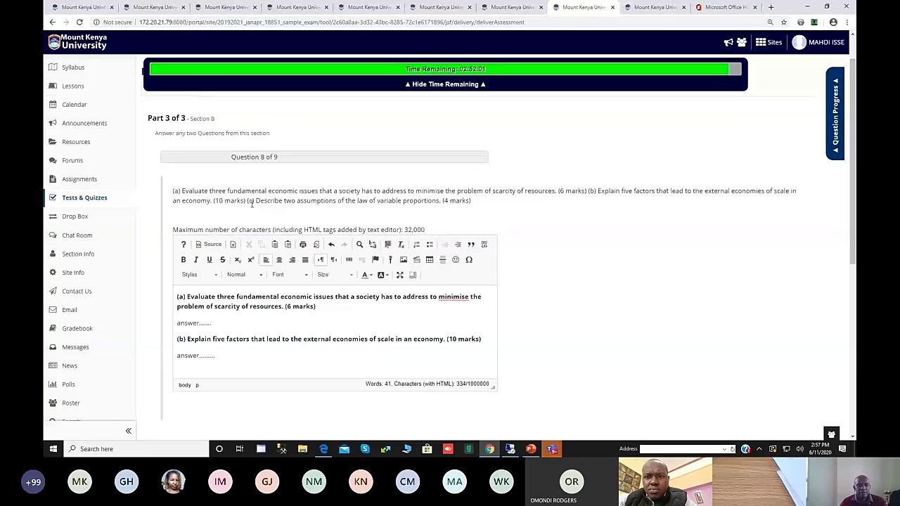
{"action": "left_click_drag", "start_coordinate": [248, 201], "coordinate": [474, 204]}
{"action": "key", "text": "ctrl+c"}
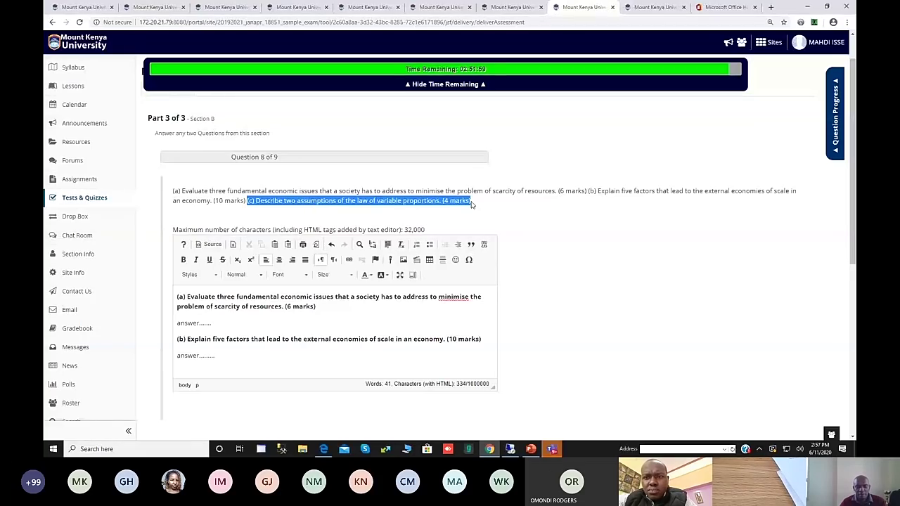
{"action": "left_click", "coordinate": [257, 359]}
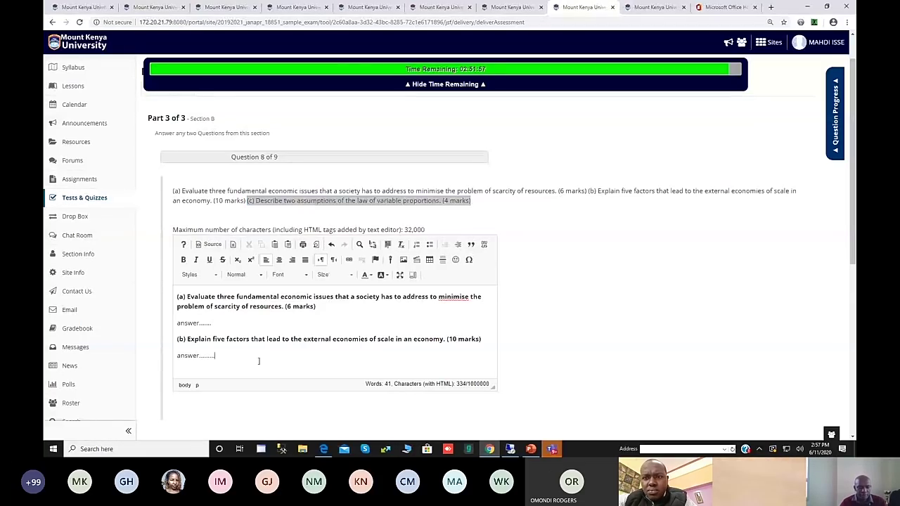
{"action": "key", "text": "Return"}
{"action": "key", "text": "ctrl+v"}
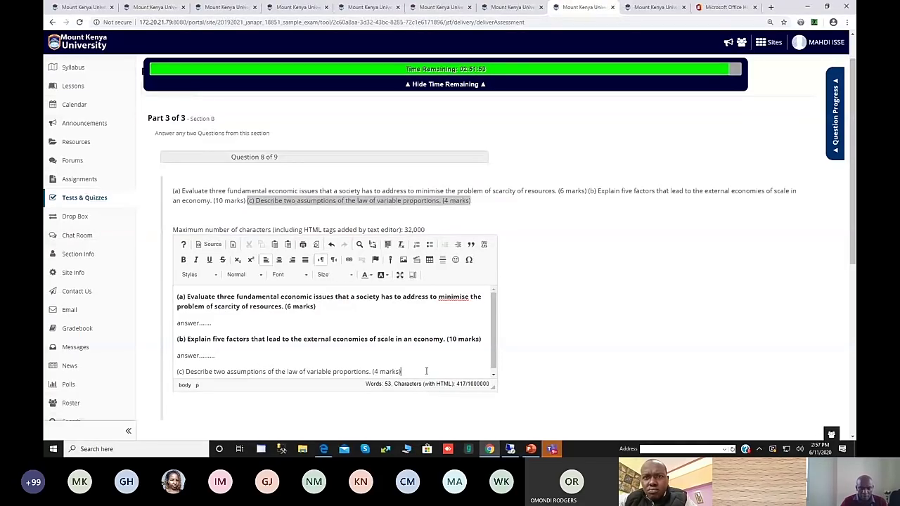
{"action": "scroll", "coordinate": [426, 371], "scroll_direction": "down", "scroll_amount": 1}
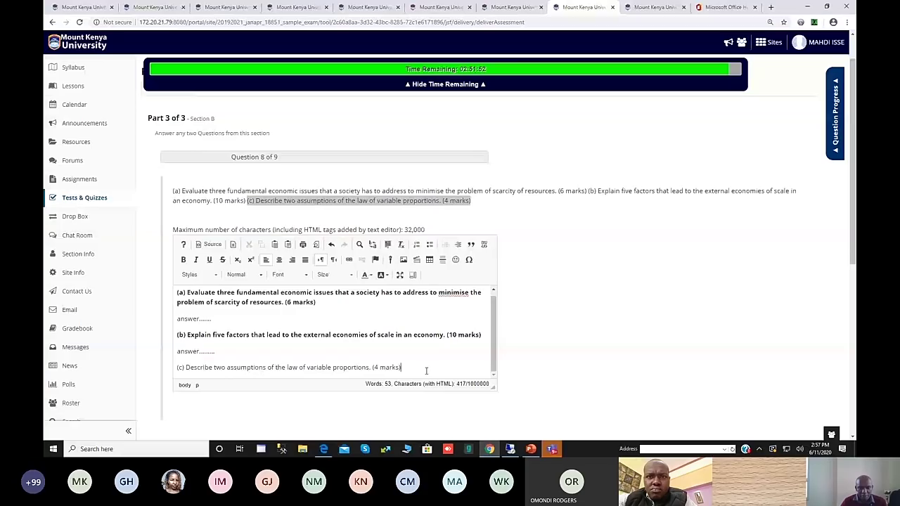
{"action": "left_click_drag", "start_coordinate": [411, 367], "coordinate": [204, 367]}
{"action": "left_click_drag", "start_coordinate": [143, 372], "coordinate": [147, 370]}
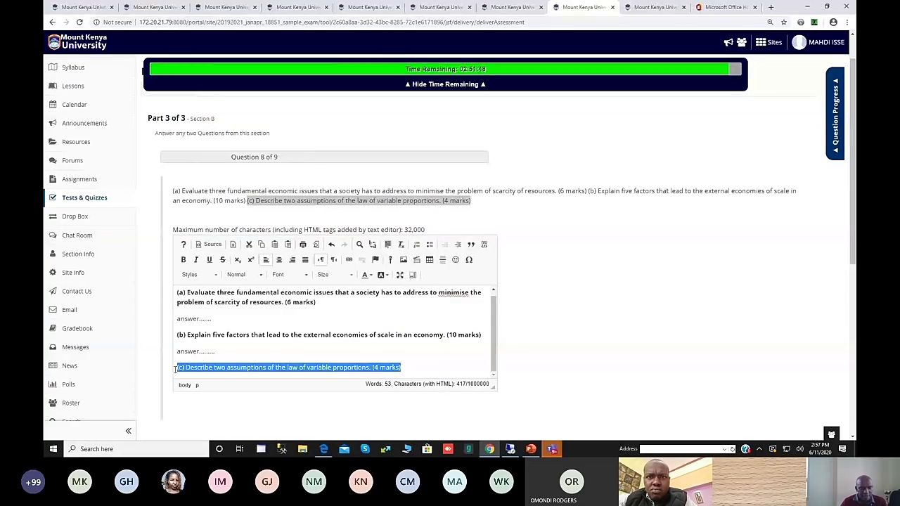
{"action": "left_click", "coordinate": [184, 260]}
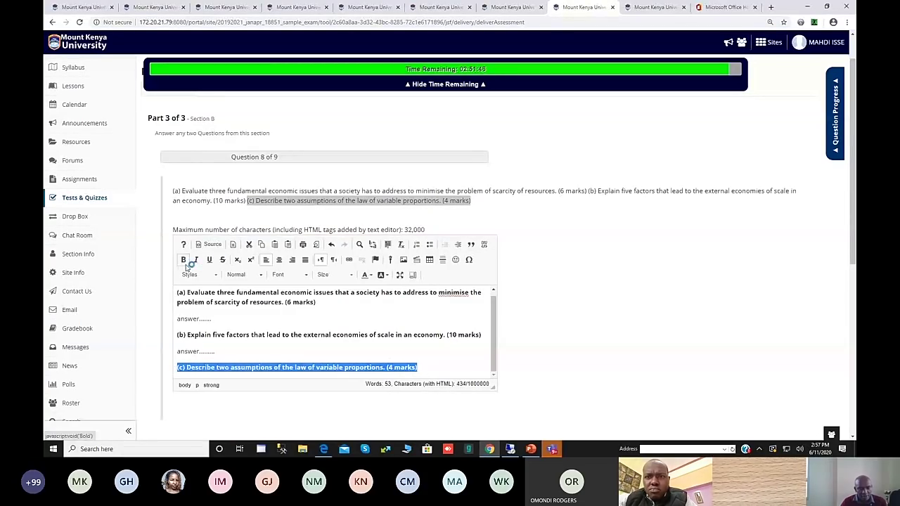
Add the non-bold line "answer......." below the bold part (c) text.
{"action": "left_click", "coordinate": [425, 364]}
{"action": "key", "text": "Return"}
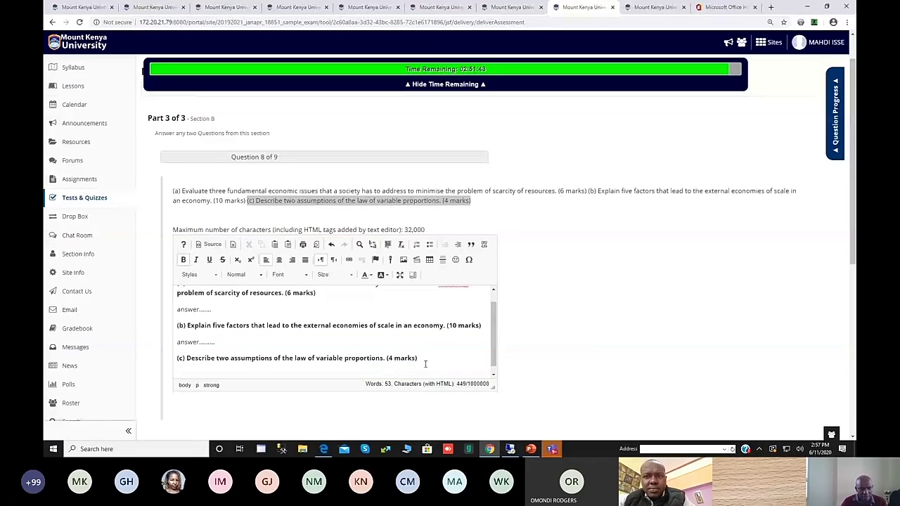
{"action": "left_click", "coordinate": [184, 260]}
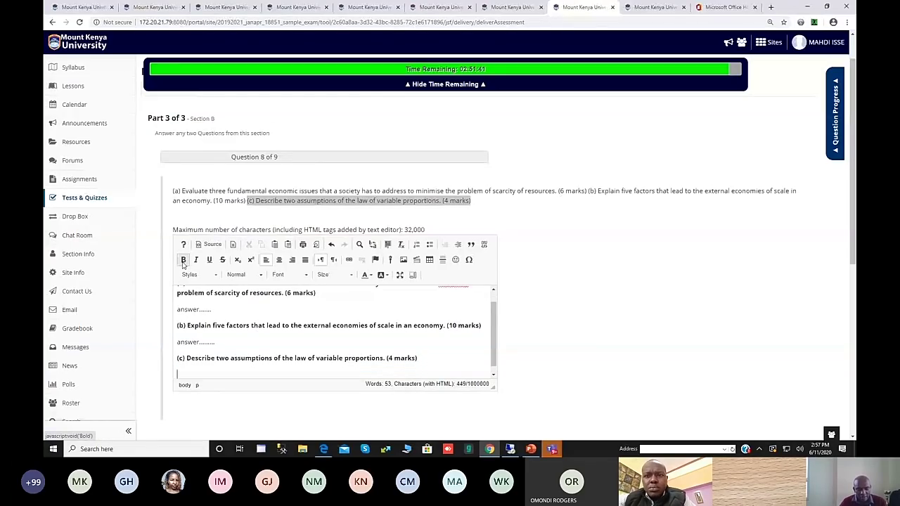
{"action": "type", "text": "answe"}
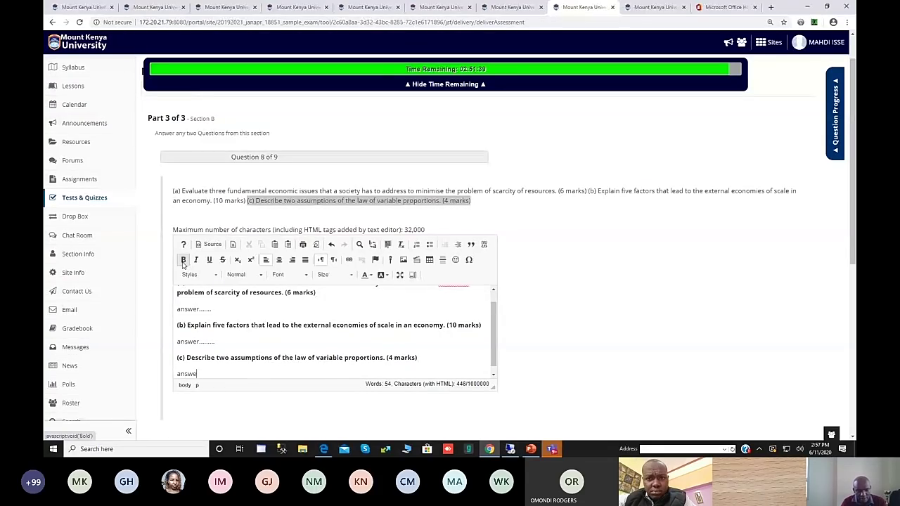
{"action": "type", "text": "r......."}
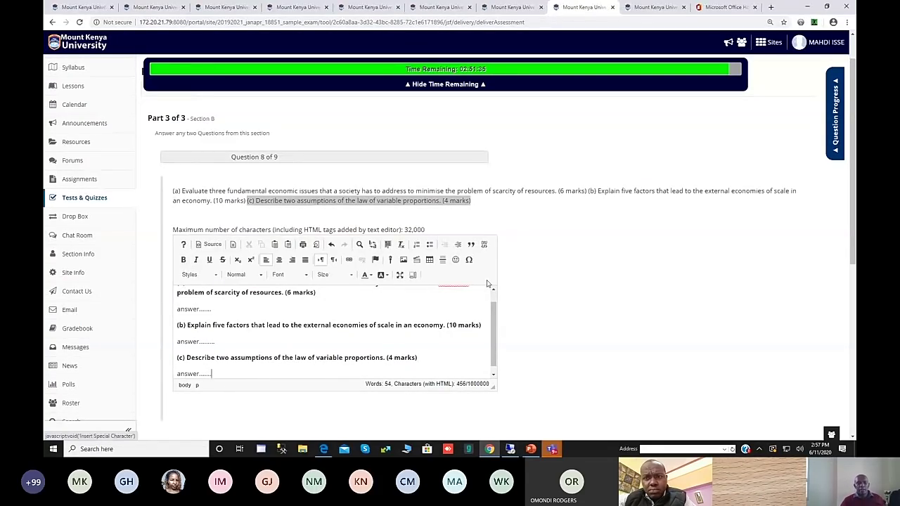
Advance to question 9 and view its answer field and the submission options.
{"action": "scroll", "coordinate": [589, 314], "scroll_direction": "down", "scroll_amount": 3}
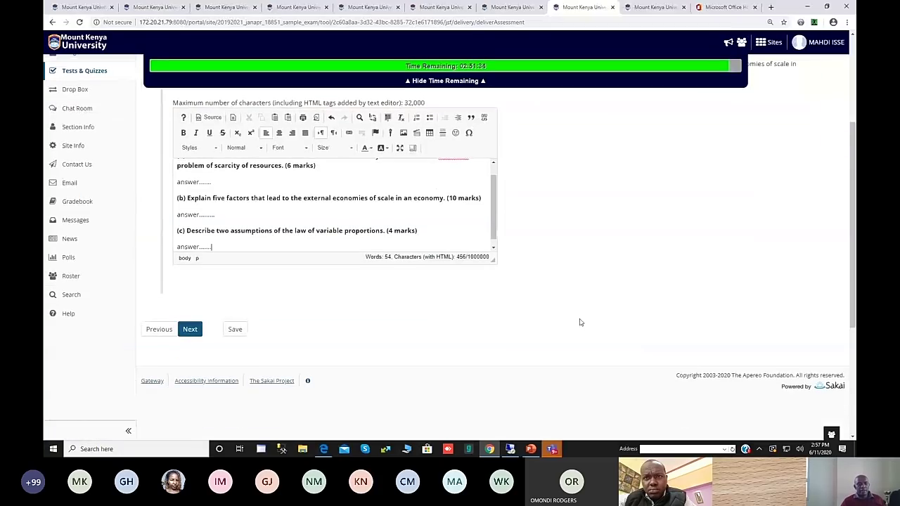
{"action": "left_click", "coordinate": [191, 329]}
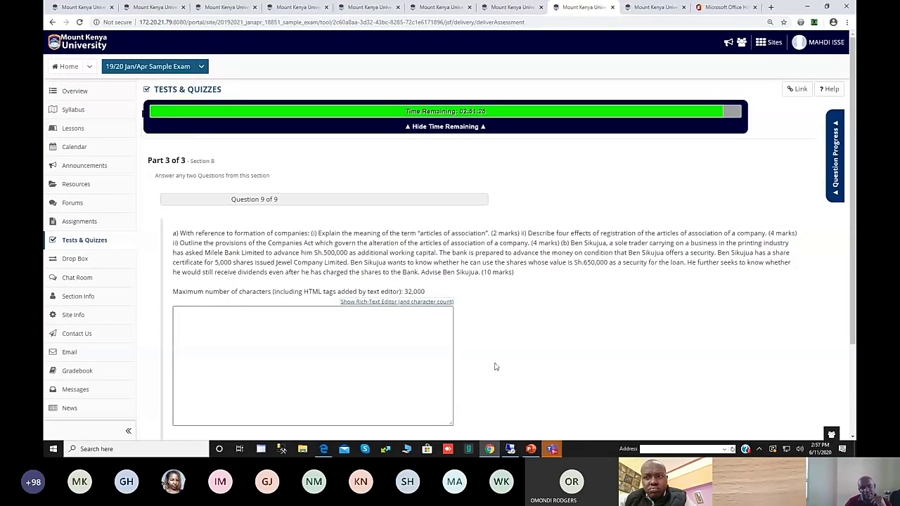
{"action": "scroll", "coordinate": [495, 366], "scroll_direction": "down", "scroll_amount": 3}
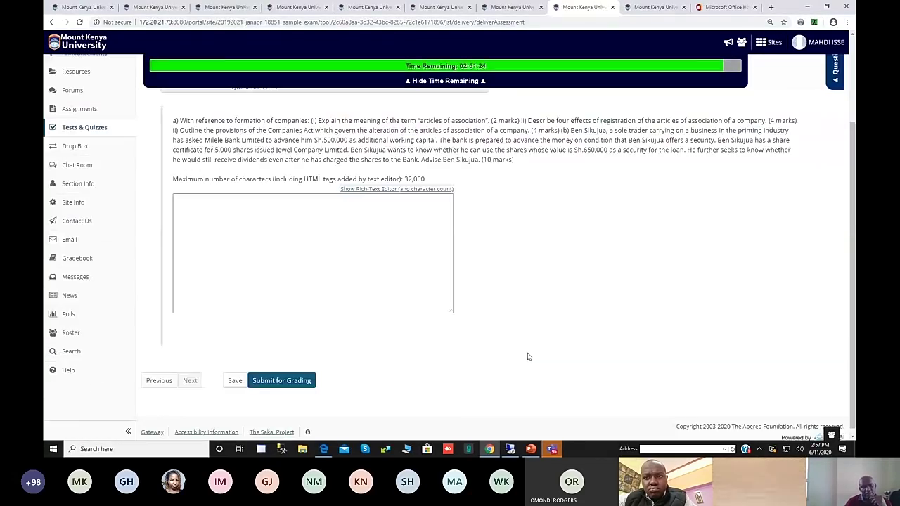
Go back through questions 8 and 7 to question 6, reviewing the saved answers and question 6's file upload area.
{"action": "left_click", "coordinate": [159, 375]}
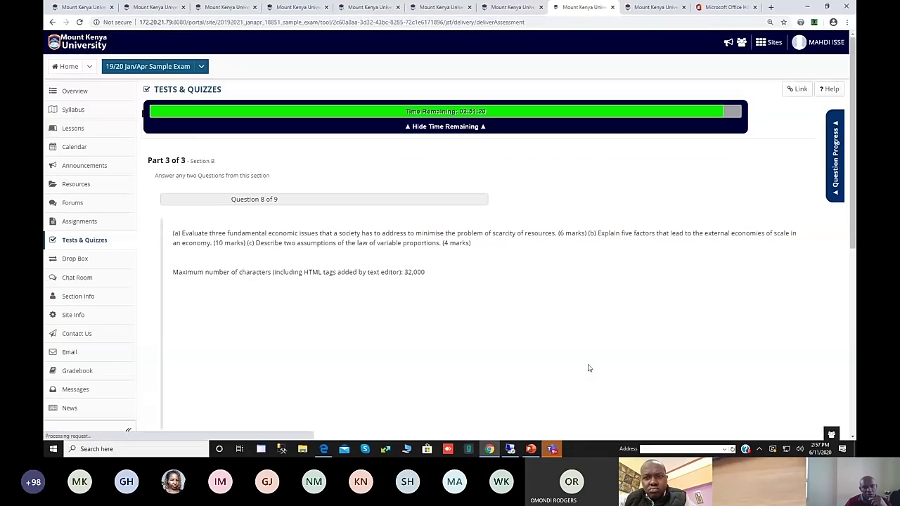
{"action": "scroll", "coordinate": [589, 368], "scroll_direction": "down", "scroll_amount": 3}
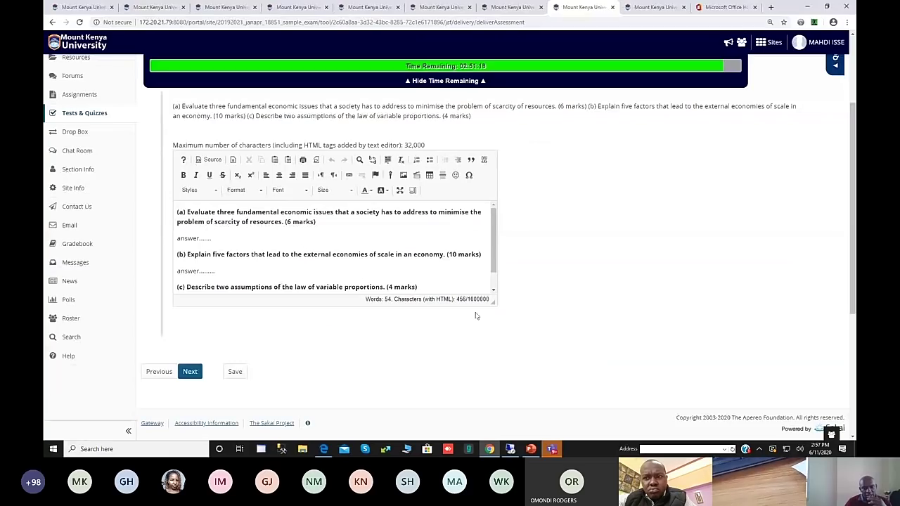
{"action": "left_click", "coordinate": [454, 283]}
{"action": "left_click", "coordinate": [159, 371]}
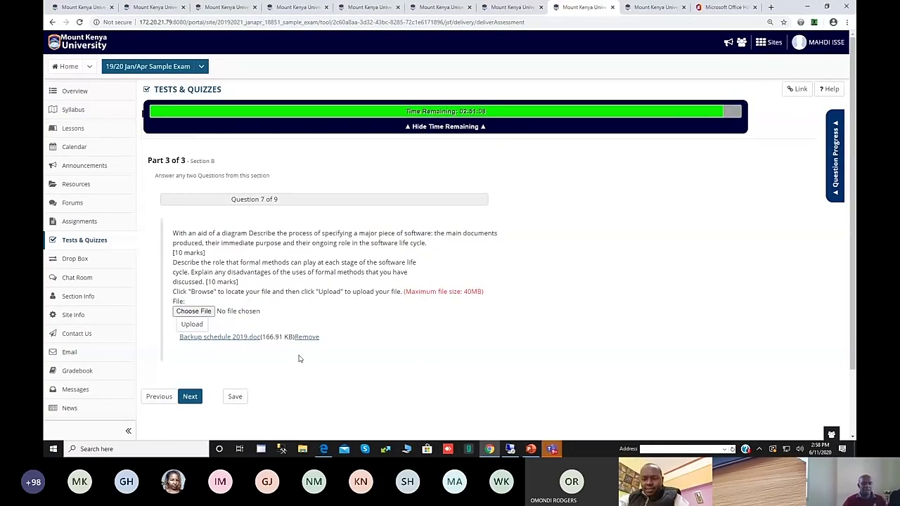
{"action": "left_click", "coordinate": [158, 397]}
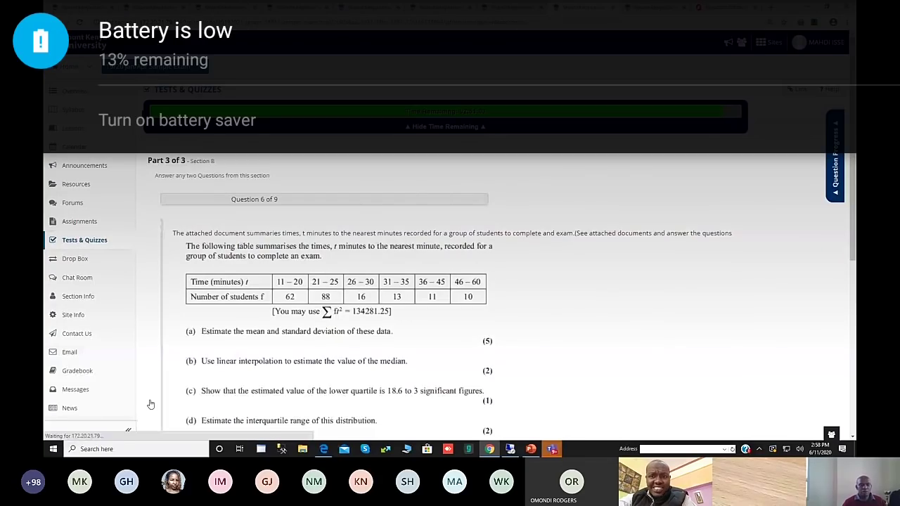
{"action": "scroll", "coordinate": [287, 317], "scroll_direction": "down", "scroll_amount": 2}
{"action": "scroll", "coordinate": [287, 316], "scroll_direction": "down", "scroll_amount": 3}
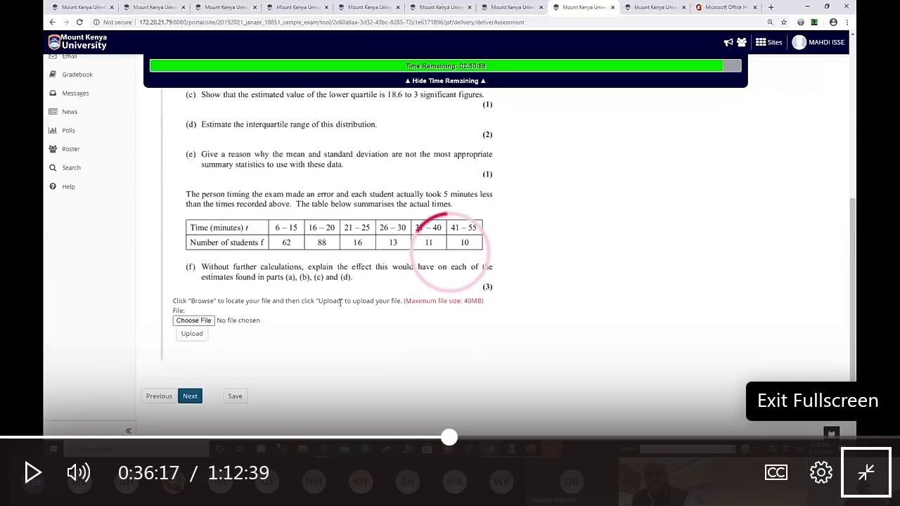
{"action": "left_click_drag", "start_coordinate": [450, 3], "coordinate": [450, 422]}
{"action": "left_click", "coordinate": [450, 482]}
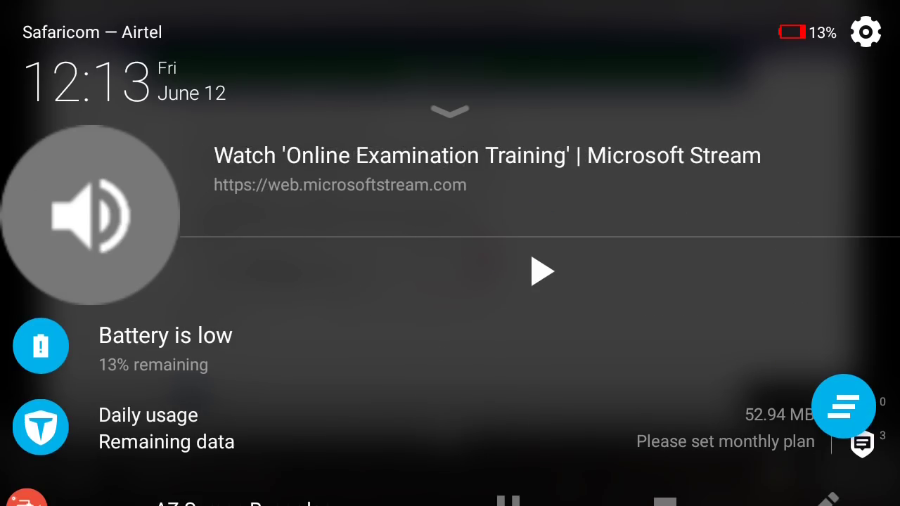
{"action": "left_click_drag", "start_coordinate": [450, 352], "coordinate": [450, 232]}
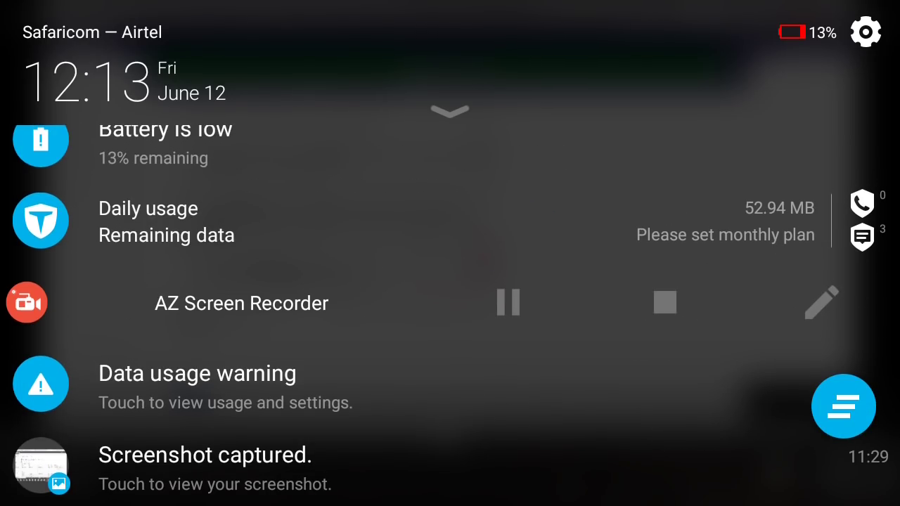
{"action": "left_click", "coordinate": [844, 407]}
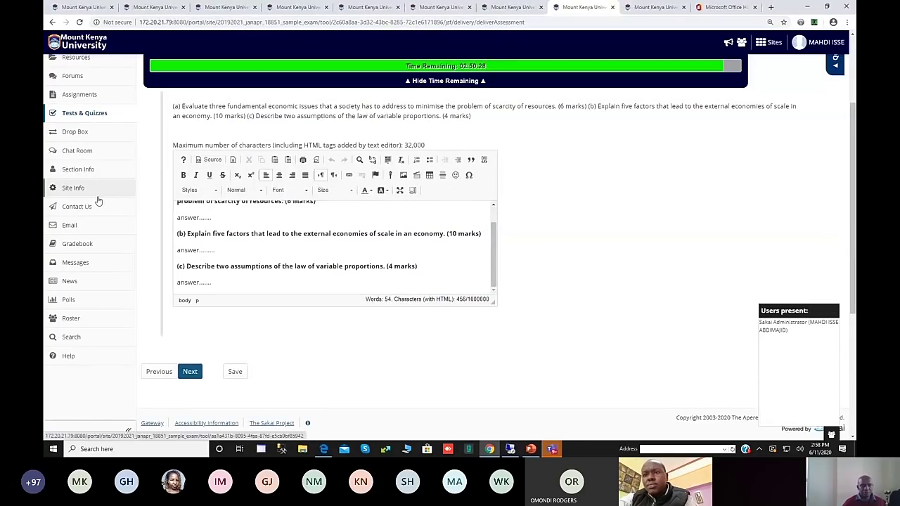
Try to go back from question 8 to the previous question, and return to the assessments list.
{"action": "left_click", "coordinate": [168, 376]}
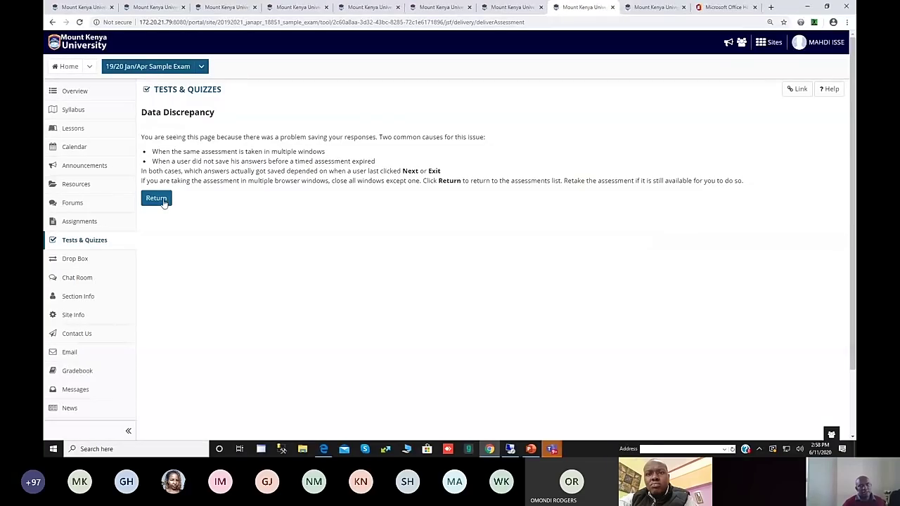
{"action": "left_click", "coordinate": [166, 200]}
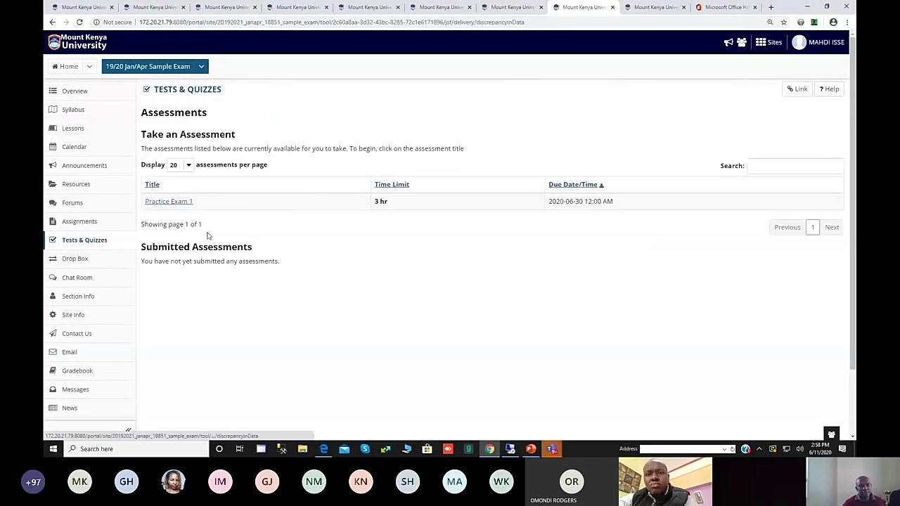
Resume the Practice Exam 1 attempt, go past the instructions and question 1, and review the saved answer to question 2.
{"action": "left_click", "coordinate": [183, 202]}
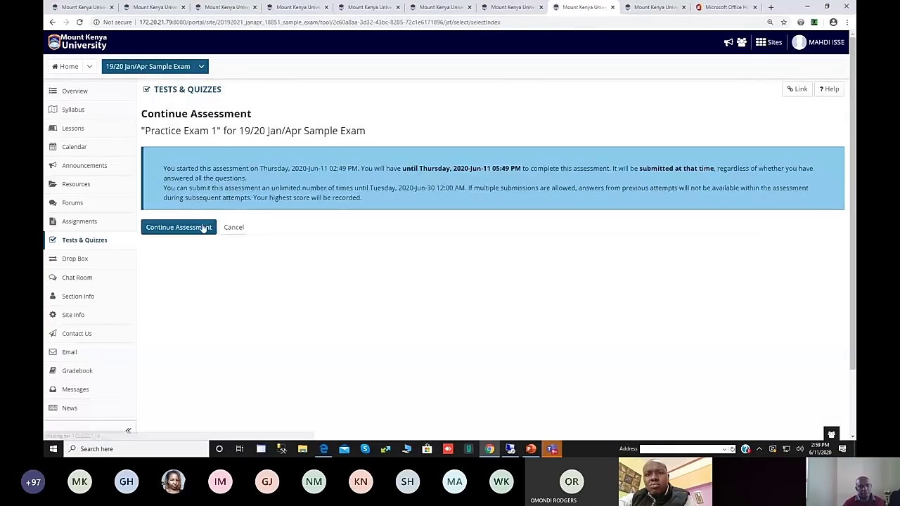
{"action": "left_click", "coordinate": [203, 227]}
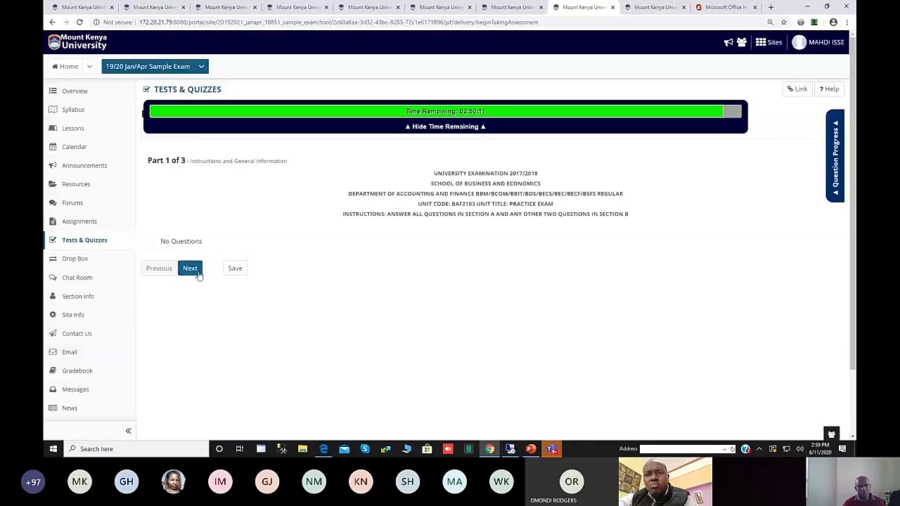
{"action": "left_click", "coordinate": [197, 273]}
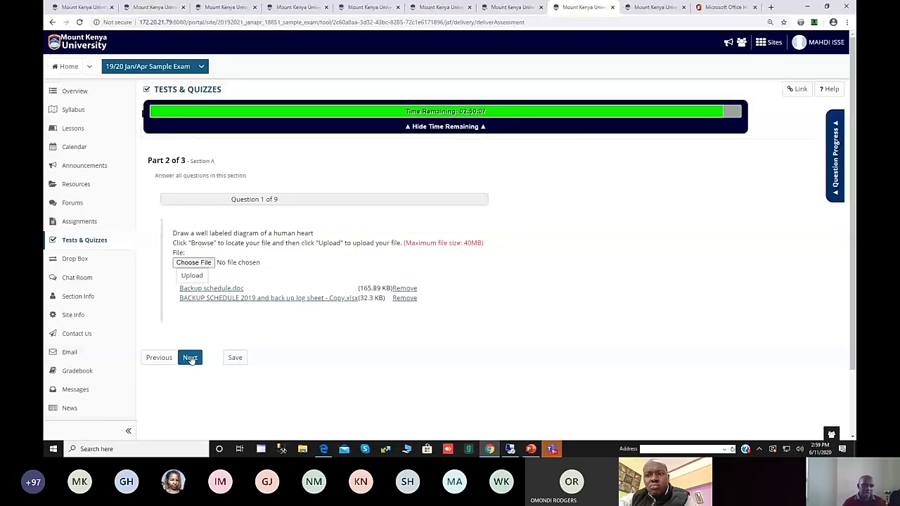
{"action": "left_click", "coordinate": [190, 358]}
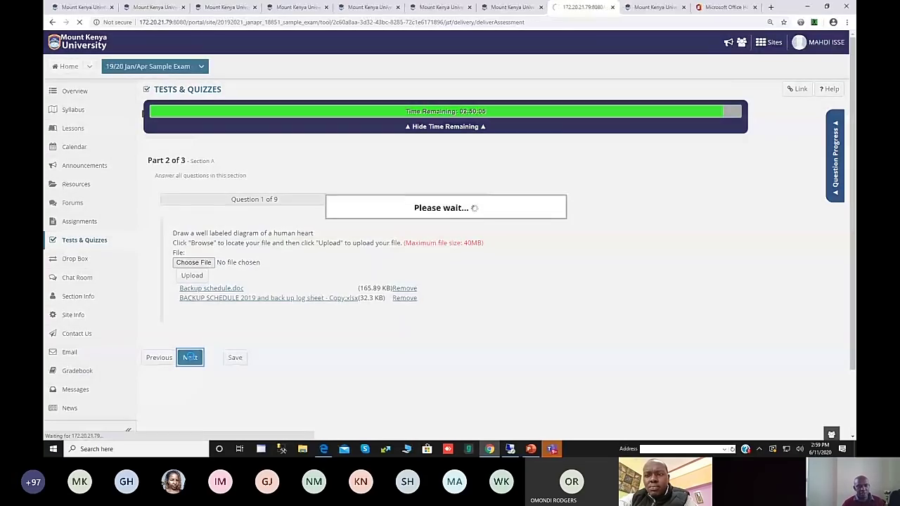
{"action": "scroll", "coordinate": [325, 366], "scroll_direction": "down", "scroll_amount": 2}
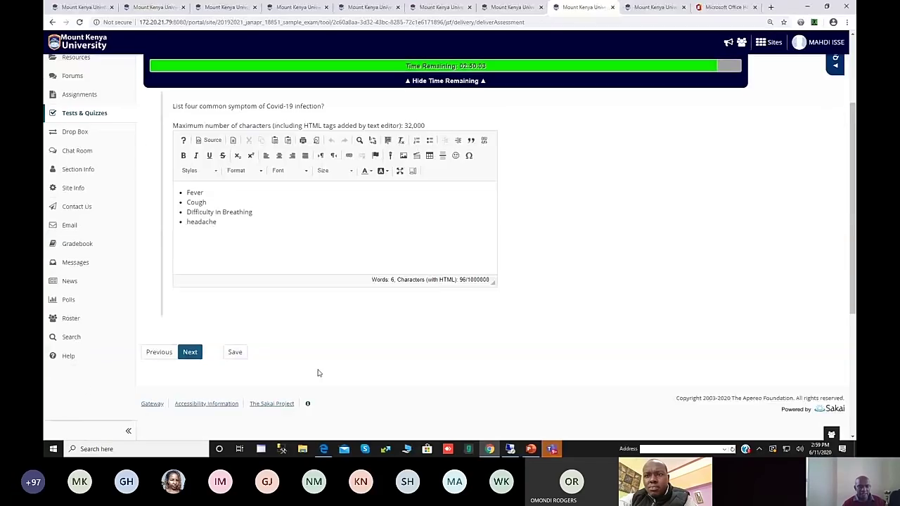
Advance from question 2 through questions 3 to 7, reviewing the saved answers and uploads, and continue to question 8.
{"action": "left_click", "coordinate": [190, 312]}
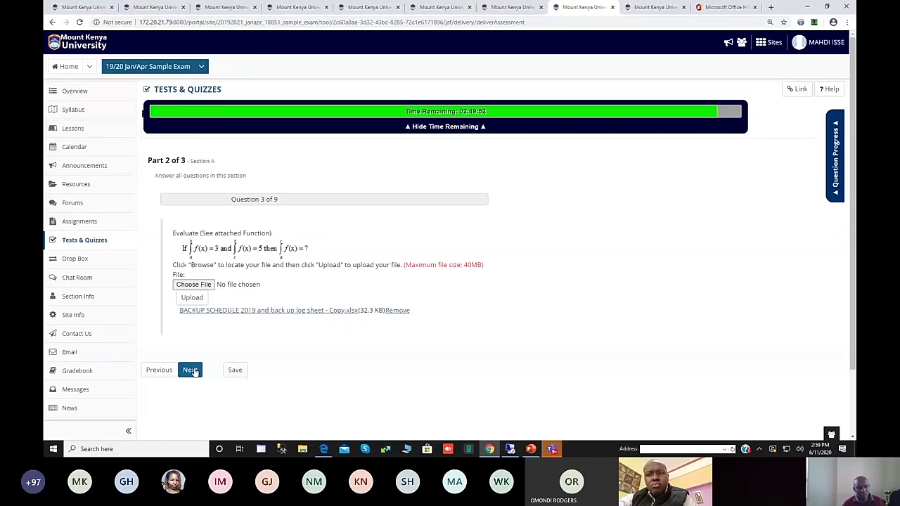
{"action": "left_click", "coordinate": [191, 371]}
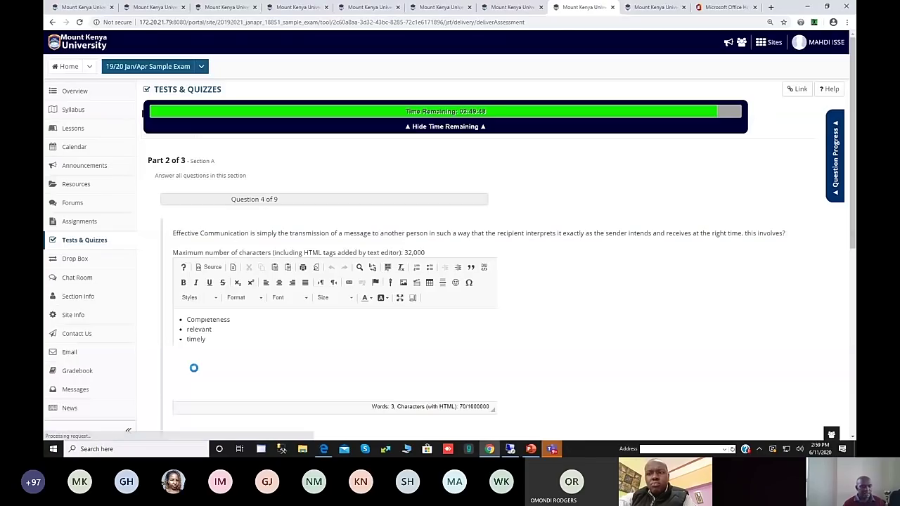
{"action": "scroll", "coordinate": [350, 400], "scroll_direction": "down", "scroll_amount": 3}
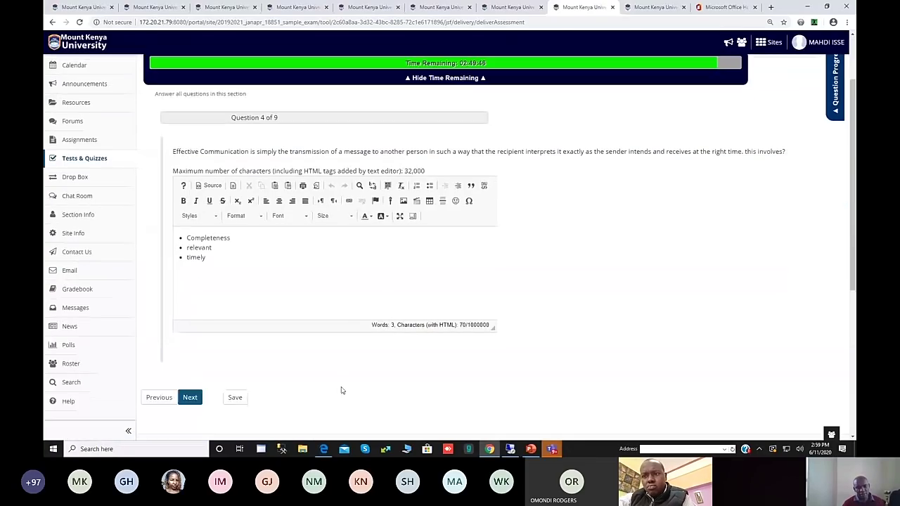
{"action": "left_click", "coordinate": [190, 311]}
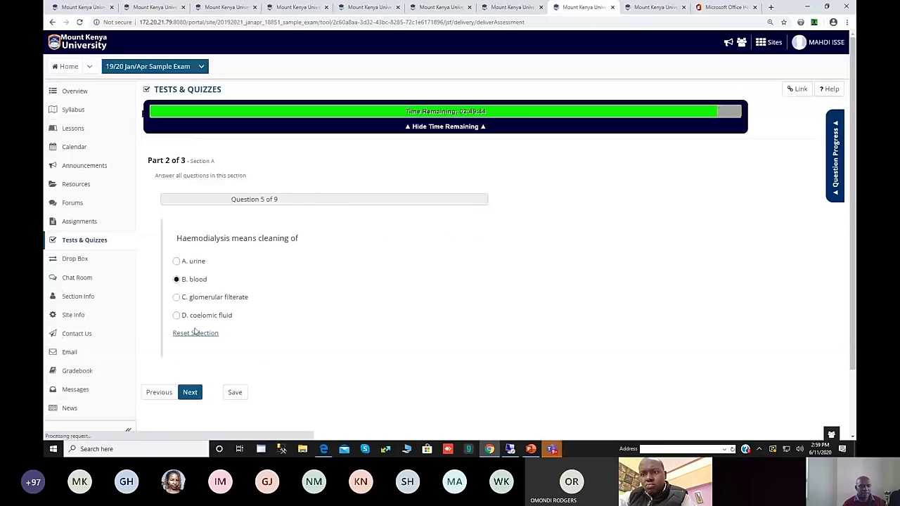
{"action": "left_click", "coordinate": [189, 392]}
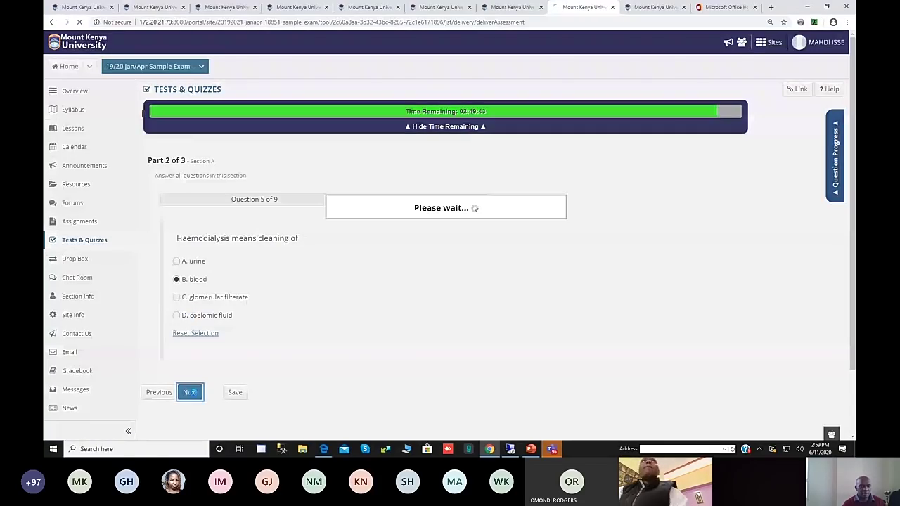
{"action": "scroll", "coordinate": [230, 392], "scroll_direction": "down", "scroll_amount": 2}
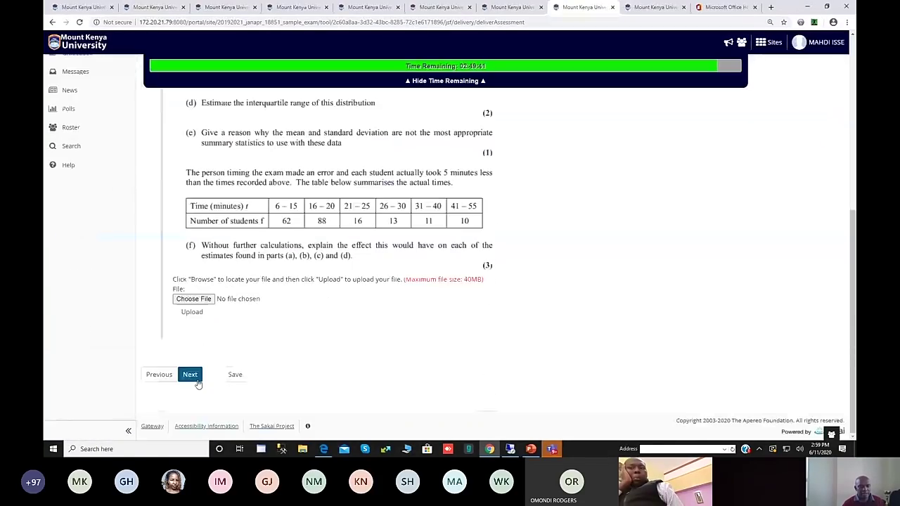
{"action": "scroll", "coordinate": [190, 374], "scroll_direction": "down", "scroll_amount": 2}
{"action": "left_click", "coordinate": [190, 374]}
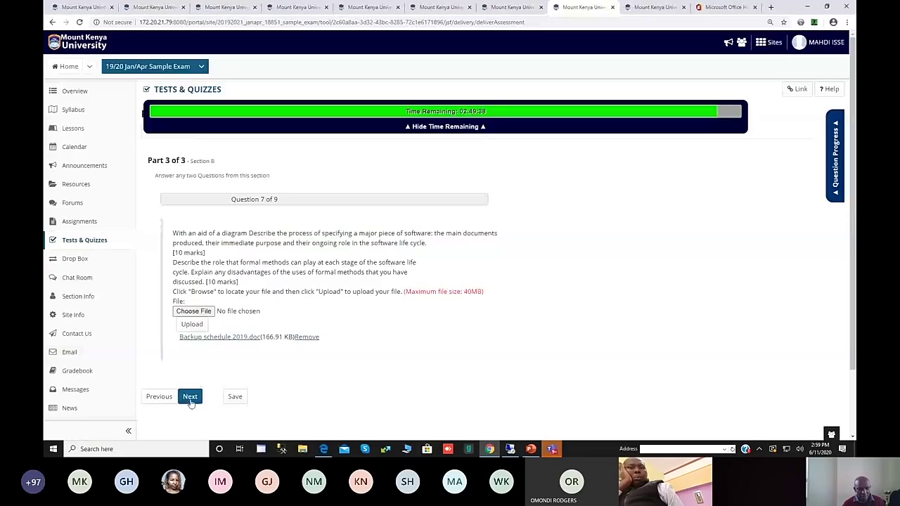
{"action": "left_click", "coordinate": [190, 397]}
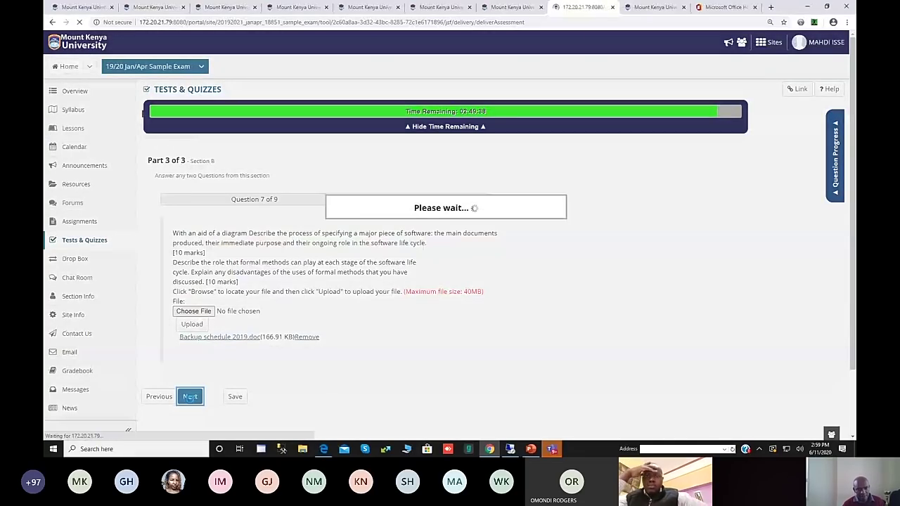
Append "bbbbbb" to the part (c) answer of question 8 and advance to question 9.
{"action": "scroll", "coordinate": [190, 397], "scroll_direction": "down", "scroll_amount": 5}
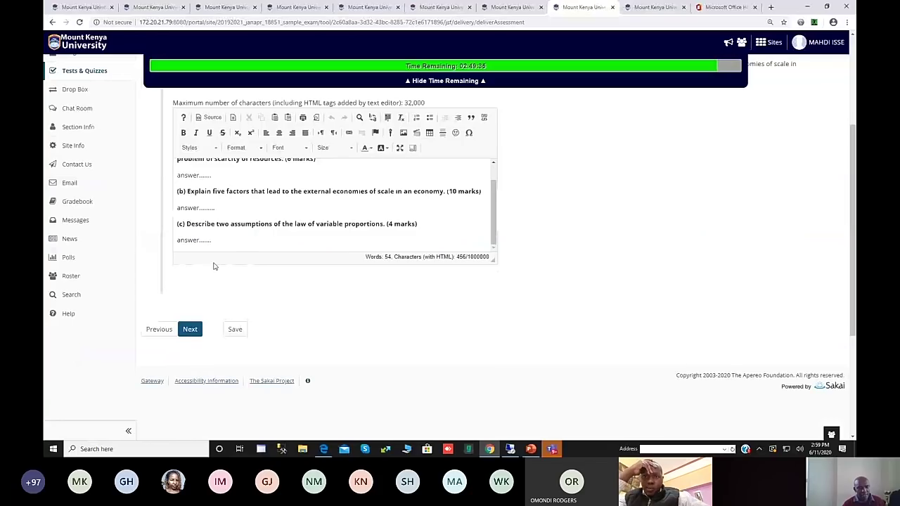
{"action": "left_click", "coordinate": [219, 243]}
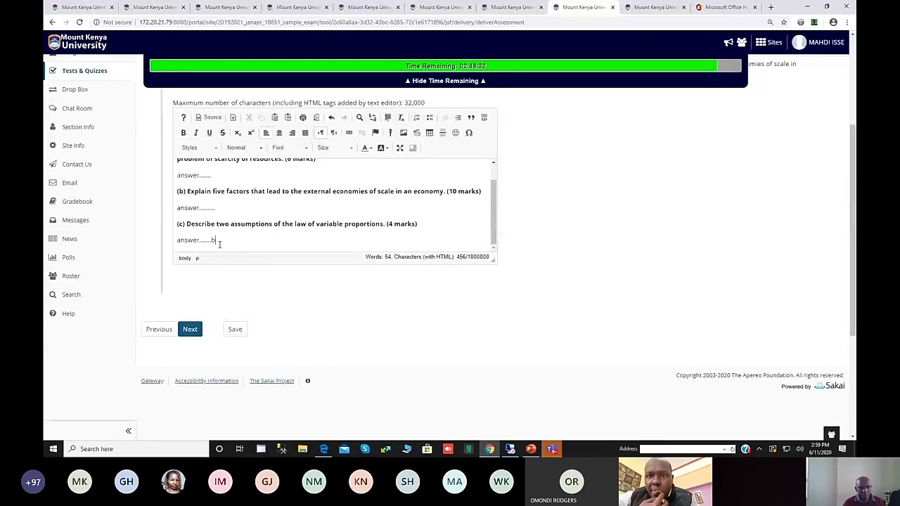
{"action": "type", "text": "bbbbbb"}
{"action": "left_click", "coordinate": [190, 329]}
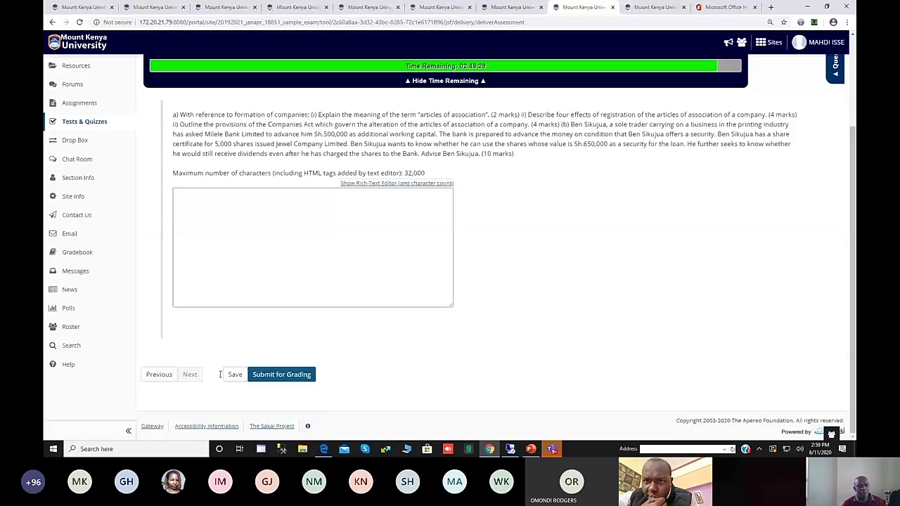
Submit Practice Exam 1 for grading, checking the course name, creator and assessment title before giving the final confirmation.
{"action": "left_click", "coordinate": [268, 376]}
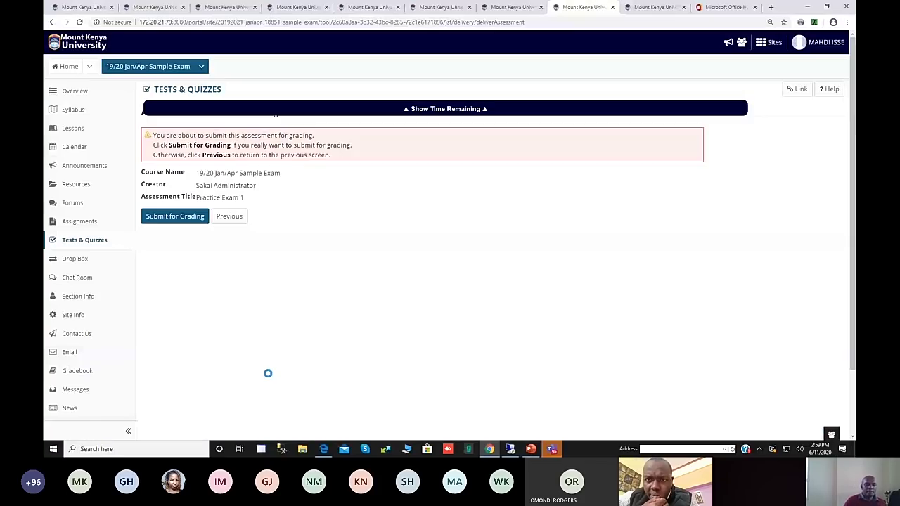
{"action": "left_click_drag", "start_coordinate": [199, 173], "coordinate": [252, 185]}
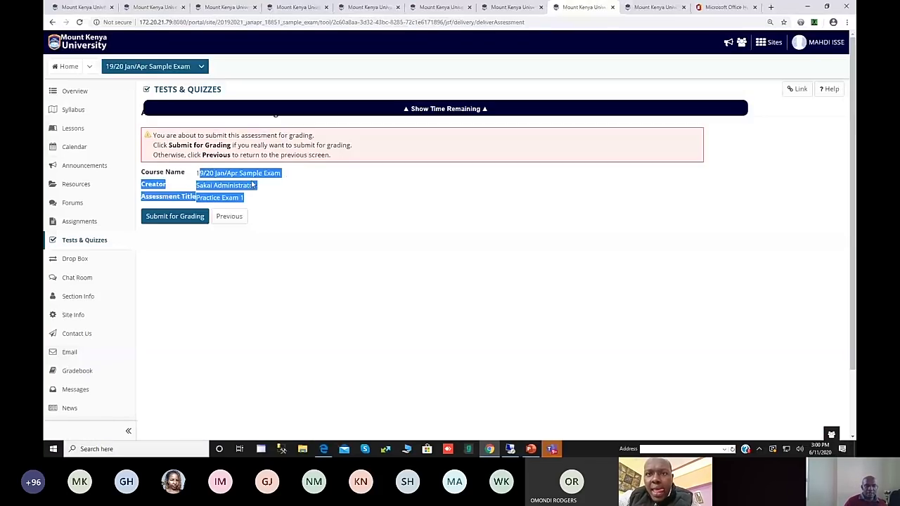
{"action": "left_click", "coordinate": [189, 189]}
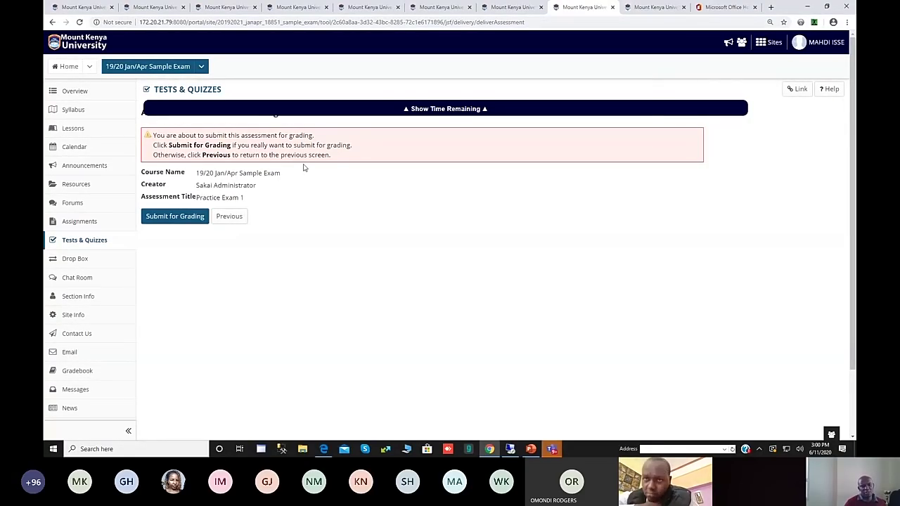
{"action": "left_click", "coordinate": [189, 219]}
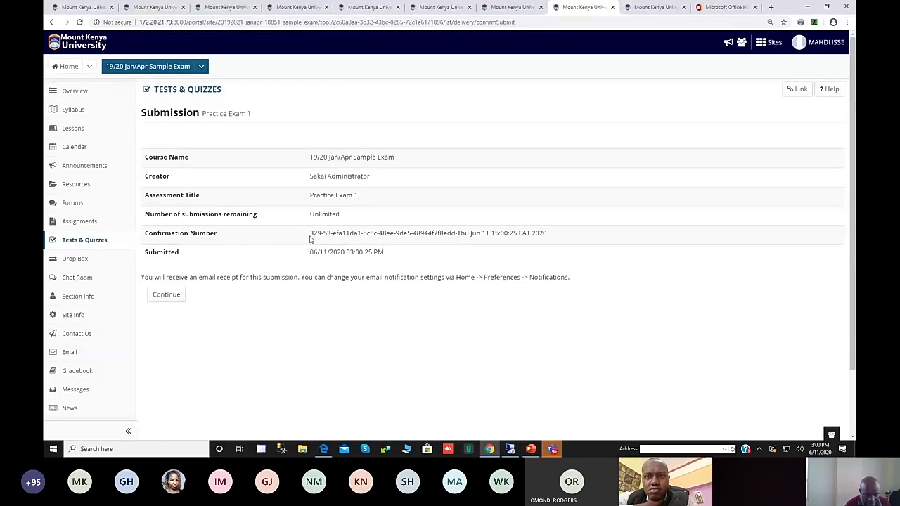
Review the submission's confirmation number, time and remaining attempts, and continue to the Submitted Assessments table to examine its entry.
{"action": "left_click_drag", "start_coordinate": [308, 239], "coordinate": [555, 241]}
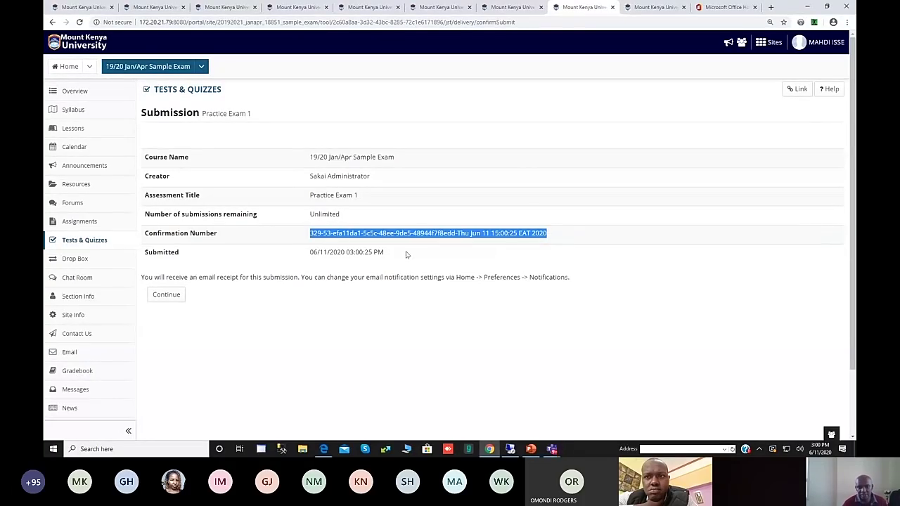
{"action": "left_click_drag", "start_coordinate": [308, 253], "coordinate": [387, 252]}
{"action": "double_click", "coordinate": [328, 214]}
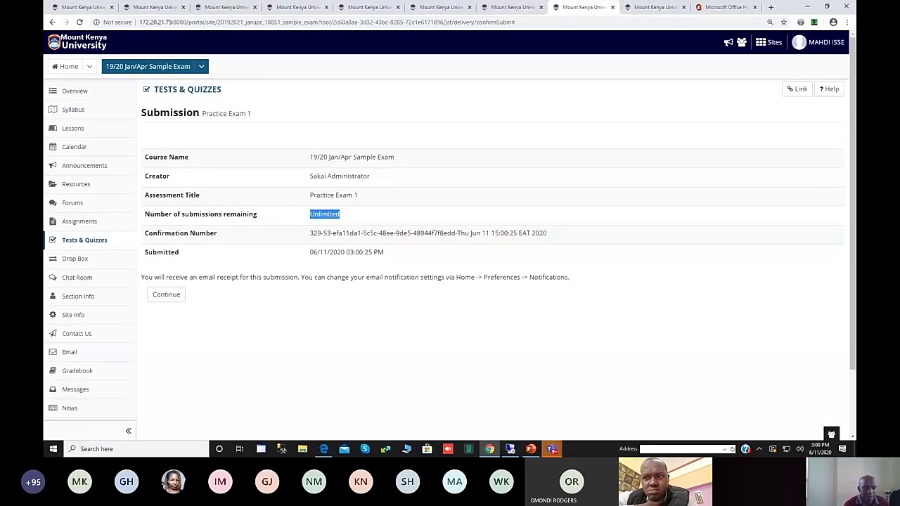
{"action": "left_click", "coordinate": [172, 295]}
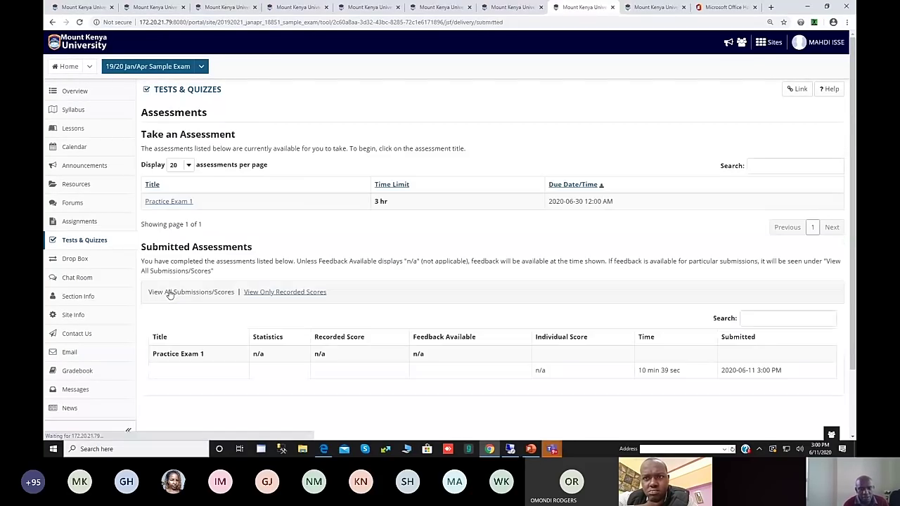
{"action": "left_click_drag", "start_coordinate": [153, 335], "coordinate": [656, 447]}
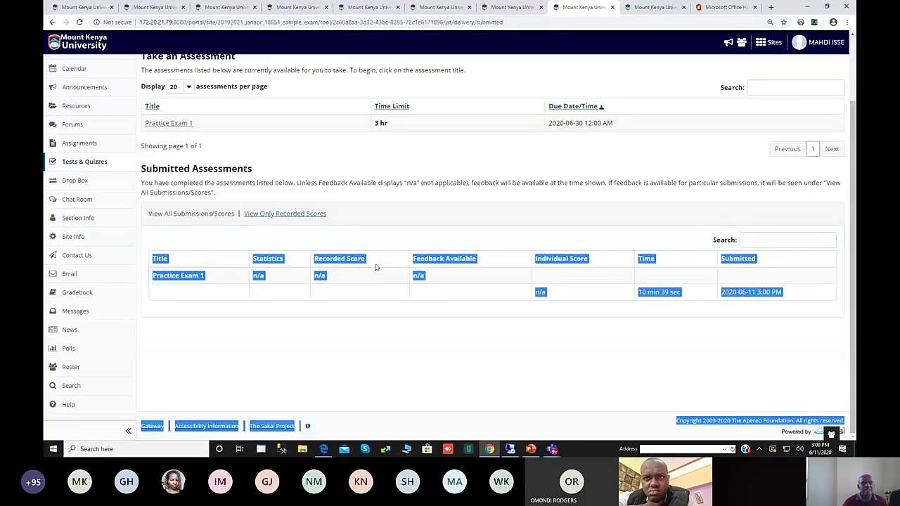
Begin a new attempt at Practice Exam 1, accepting the Honor Pledge, and advance to question 2.
{"action": "left_click", "coordinate": [168, 123]}
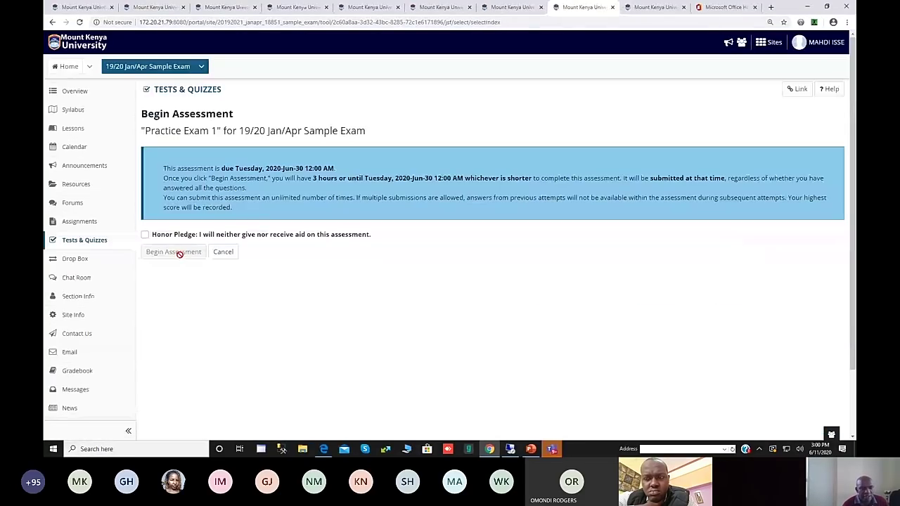
{"action": "left_click", "coordinate": [145, 235]}
{"action": "left_click", "coordinate": [173, 251]}
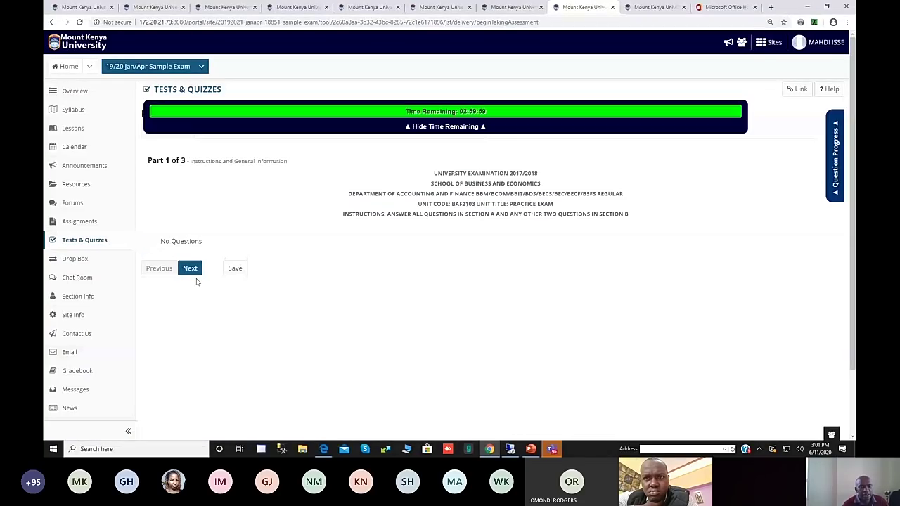
{"action": "left_click", "coordinate": [191, 270]}
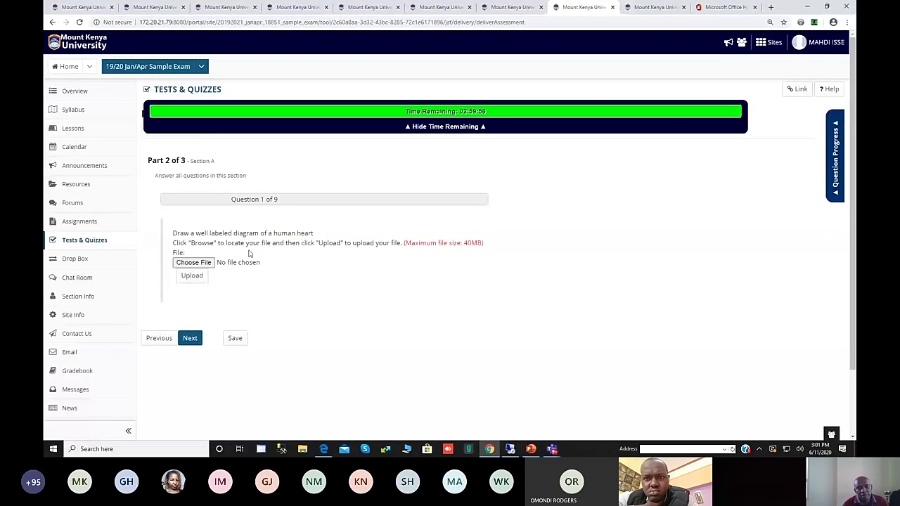
{"action": "left_click", "coordinate": [190, 338]}
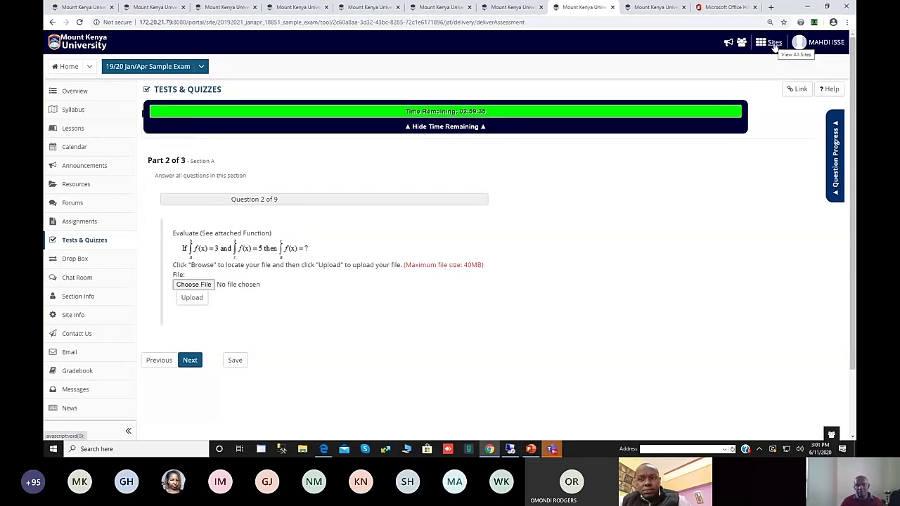
Return from the student account to the Sakai administrator account and open the complete list of sites.
{"action": "left_click", "coordinate": [826, 43]}
{"action": "left_click", "coordinate": [757, 176]}
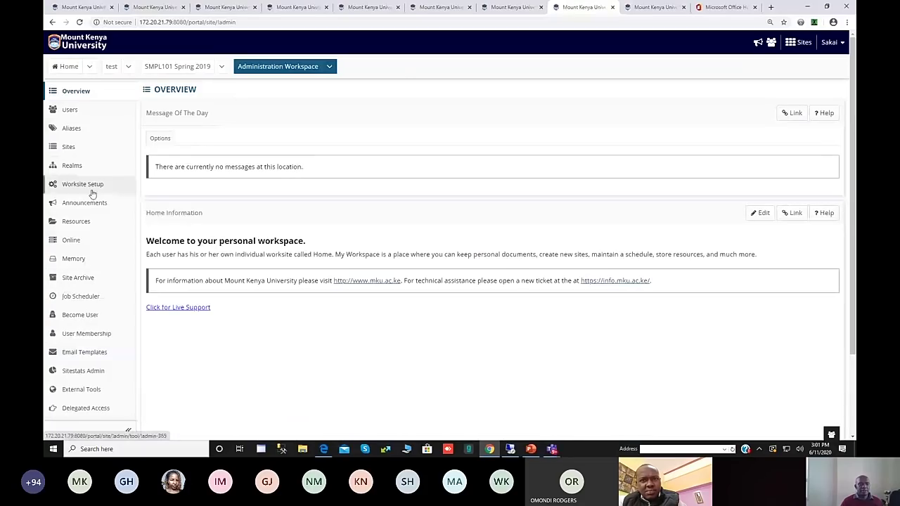
{"action": "left_click", "coordinate": [800, 42]}
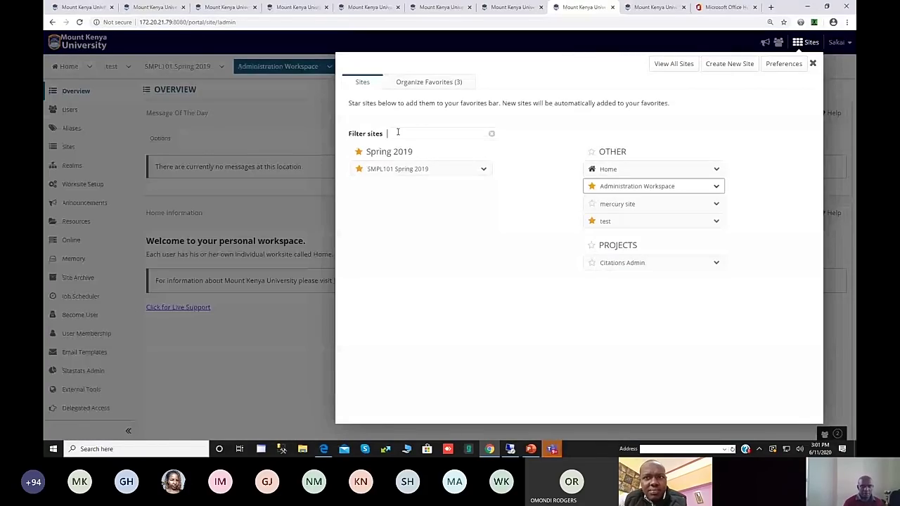
{"action": "type", "text": "sa"}
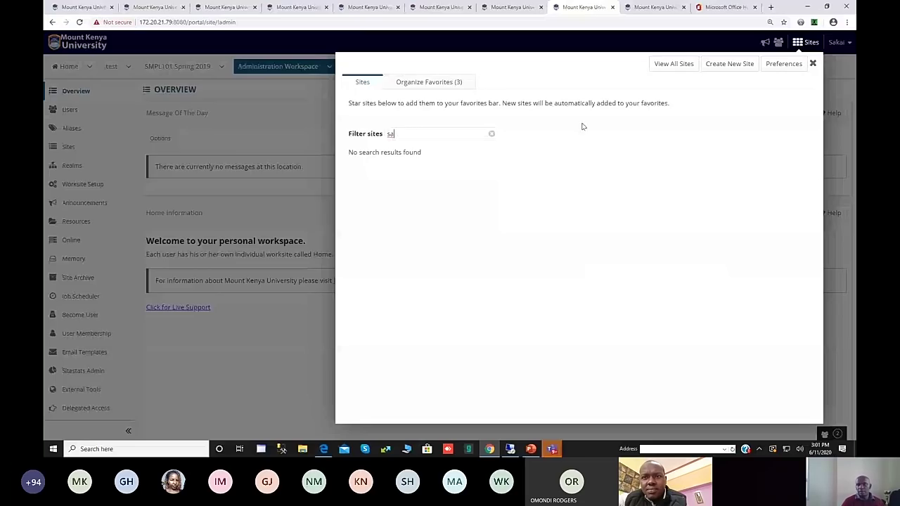
{"action": "left_click", "coordinate": [671, 67]}
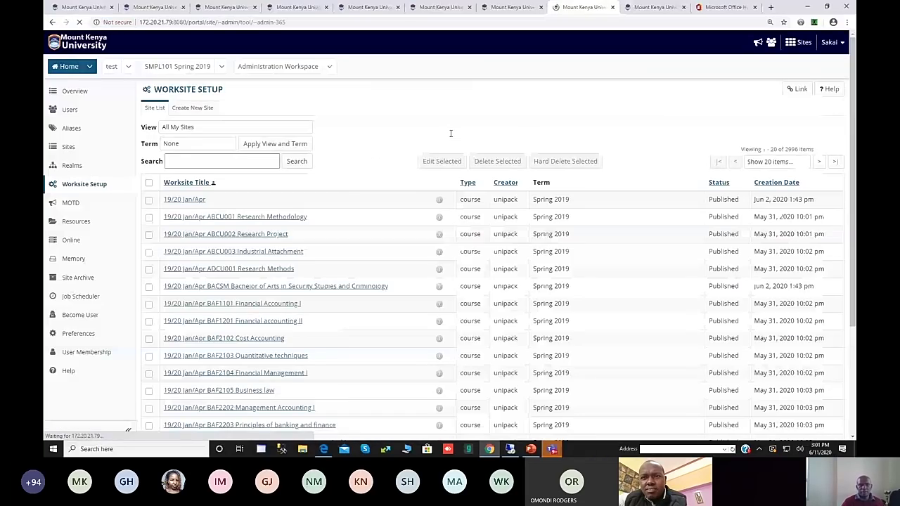
Search the worksites for "sample" and open the 19/20 Jan/Apr Sample Exam site.
{"action": "type", "text": "sample"}
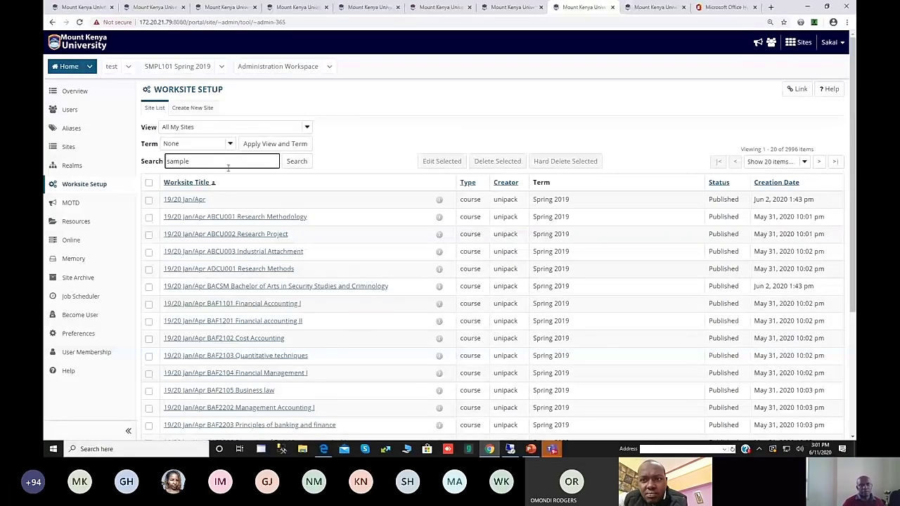
{"action": "left_click", "coordinate": [290, 161]}
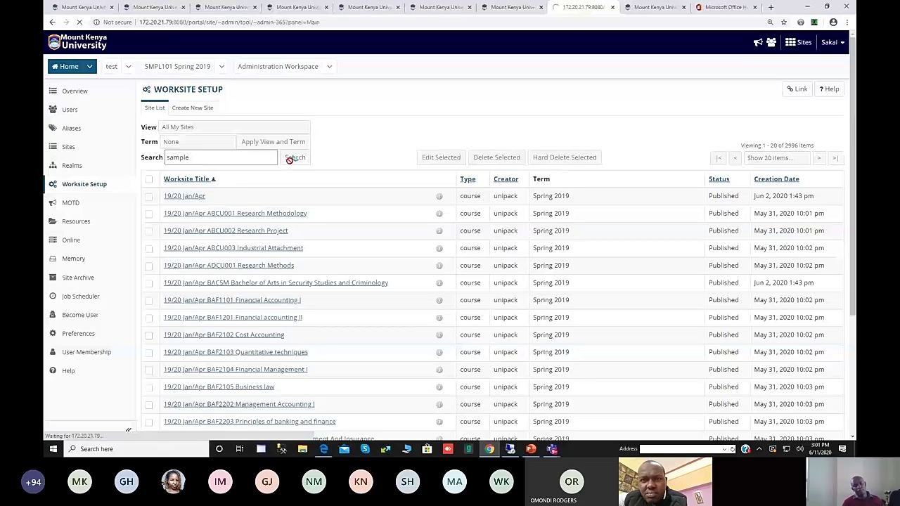
{"action": "left_click", "coordinate": [229, 217]}
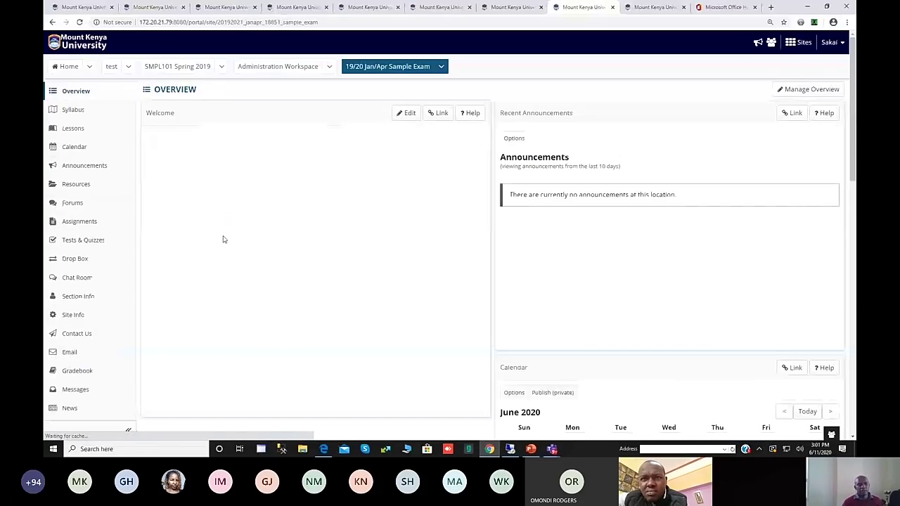
Open the site's Tests & Quizzes as administrator and open the submitted attempts of Practice Exam 1.
{"action": "left_click", "coordinate": [85, 241]}
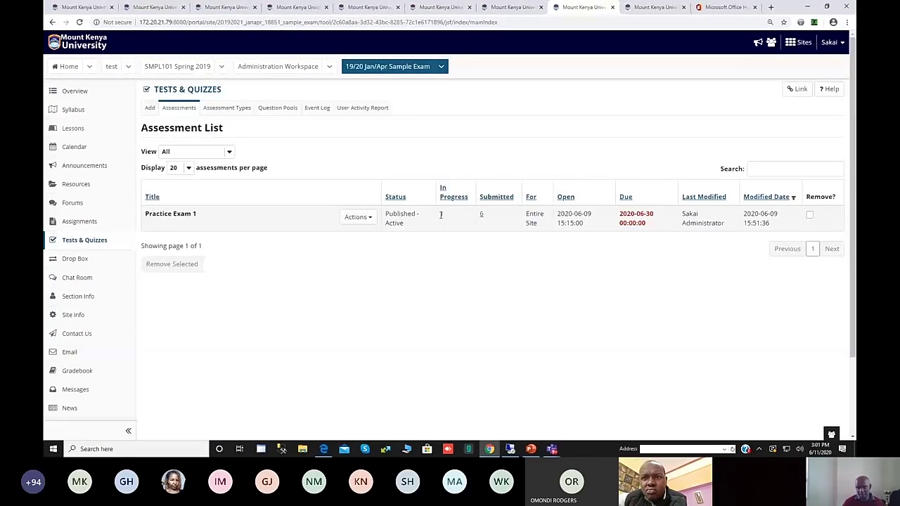
{"action": "right_click", "coordinate": [481, 218]}
{"action": "left_click", "coordinate": [481, 216]}
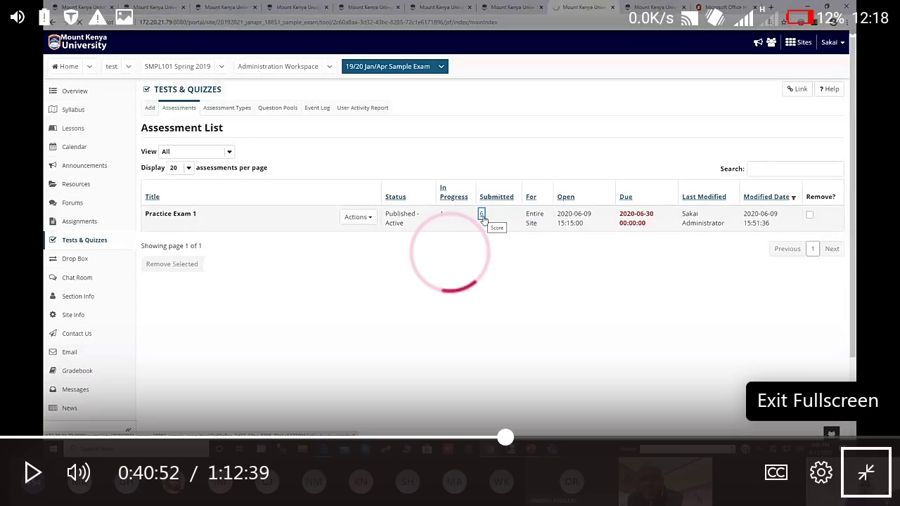
{"action": "left_click_drag", "start_coordinate": [450, 4], "coordinate": [450, 281]}
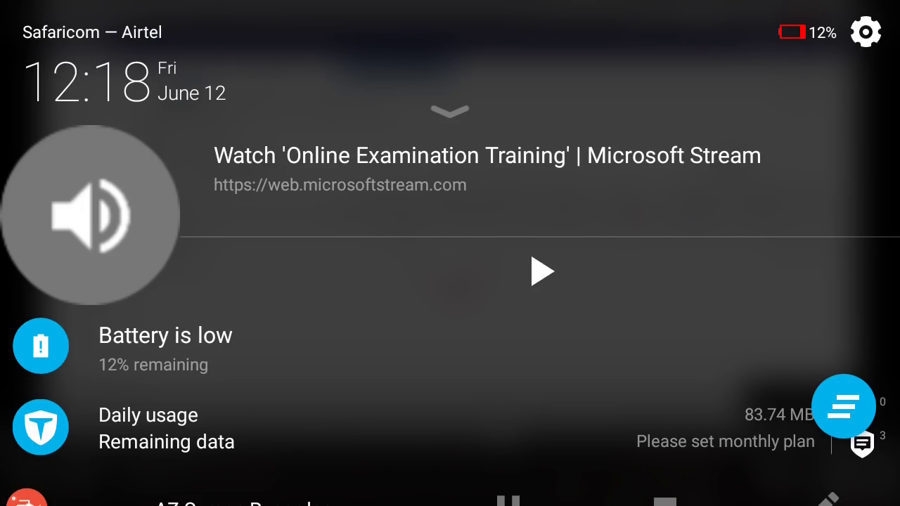